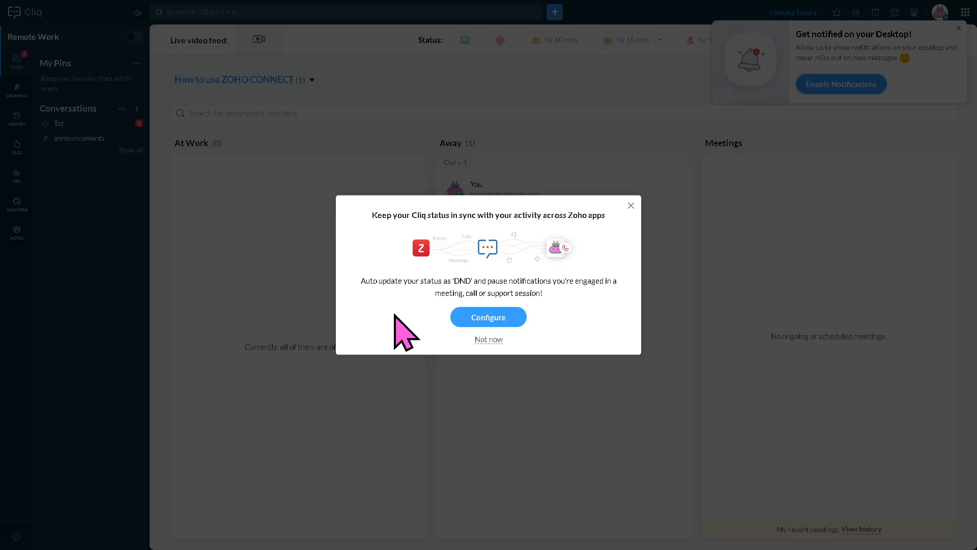
# Dismiss the status sync offer, the daily check-in reminder and the desktop notification prompt
pyautogui.click(484, 341)
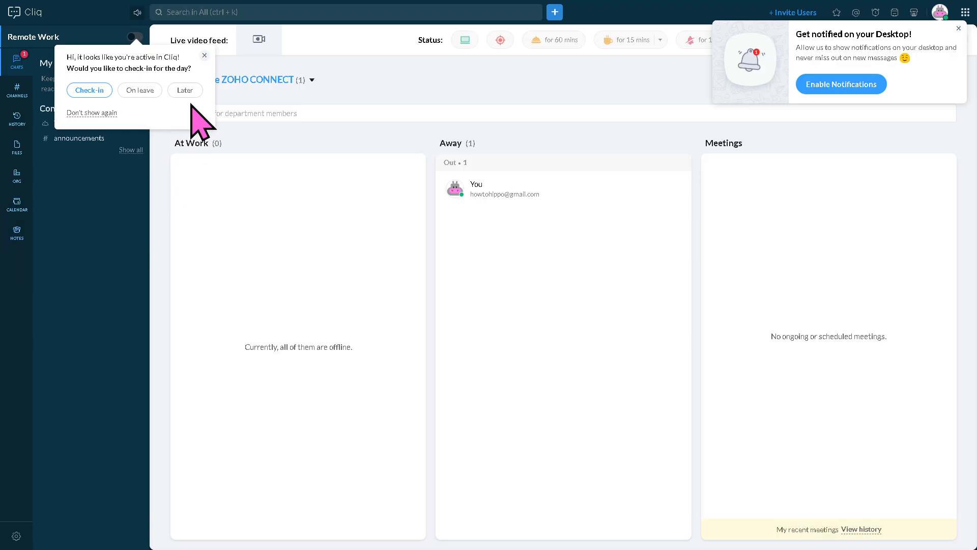
pyautogui.click(205, 55)
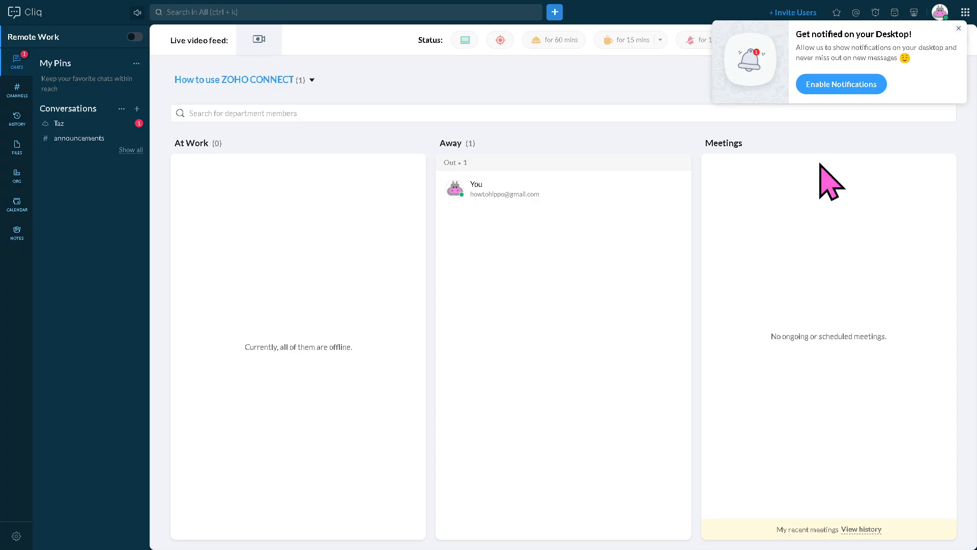
pyautogui.click(959, 28)
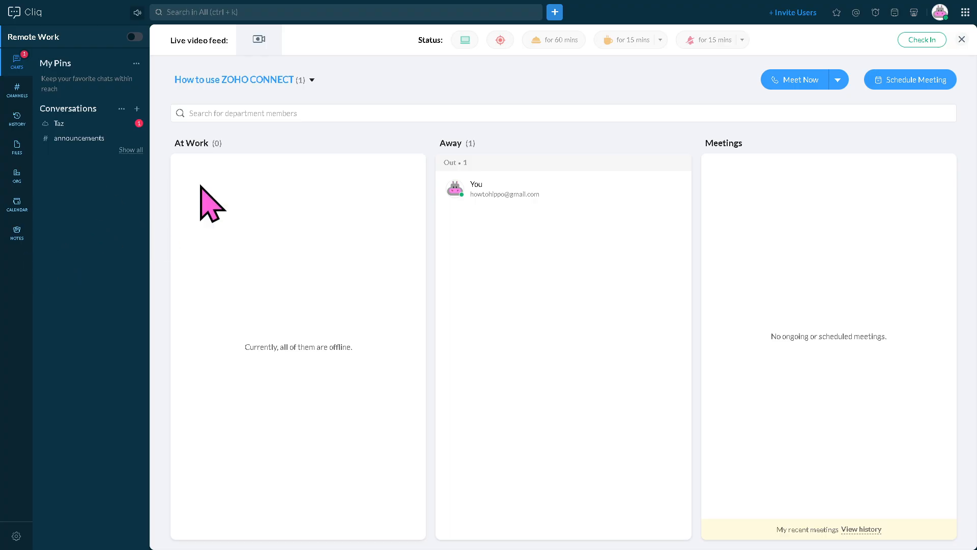
# Turn on Remote Work to check in, skipping the automatic status update configuration
pyautogui.click(135, 37)
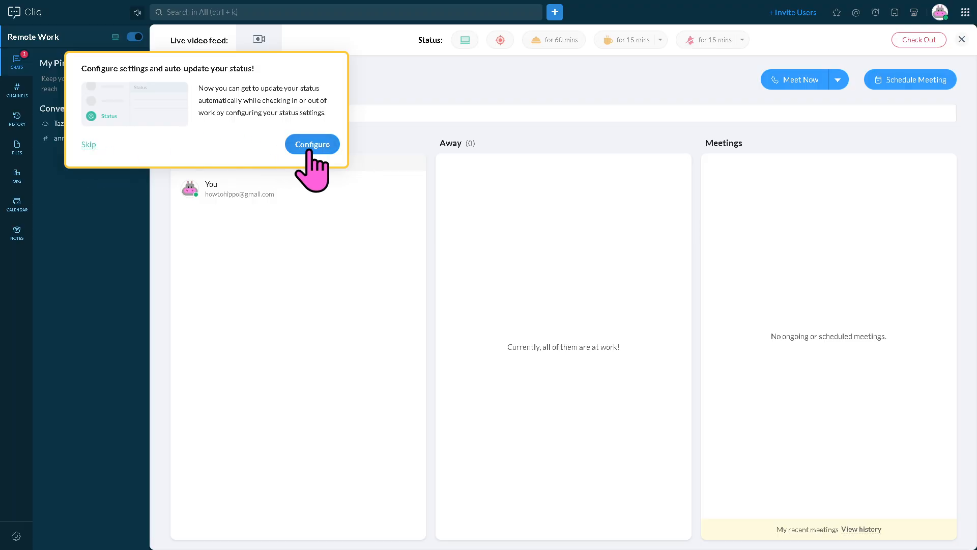
pyautogui.click(90, 145)
# Start a new Organization channel and name it "HowtouseZOHOCLIQ"
pyautogui.click(11, 100)
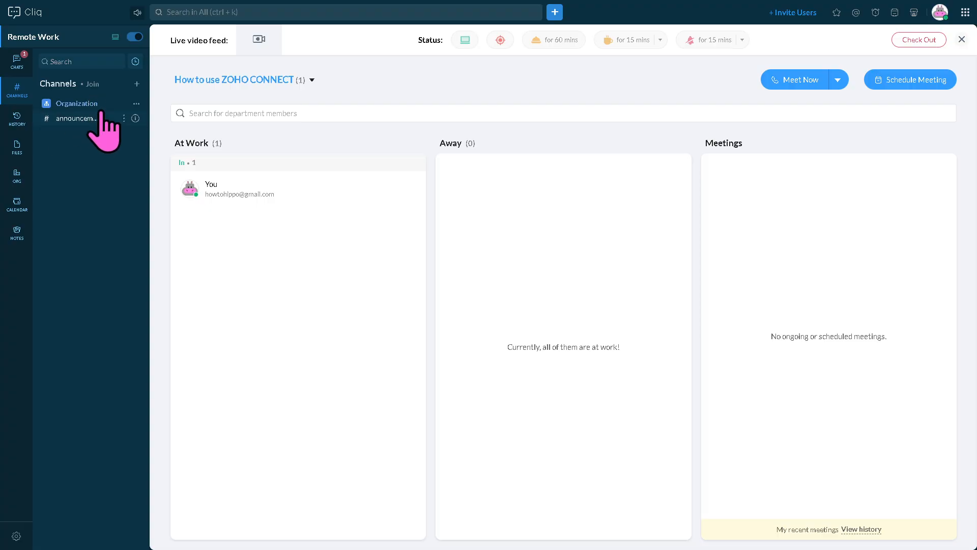
pyautogui.click(137, 84)
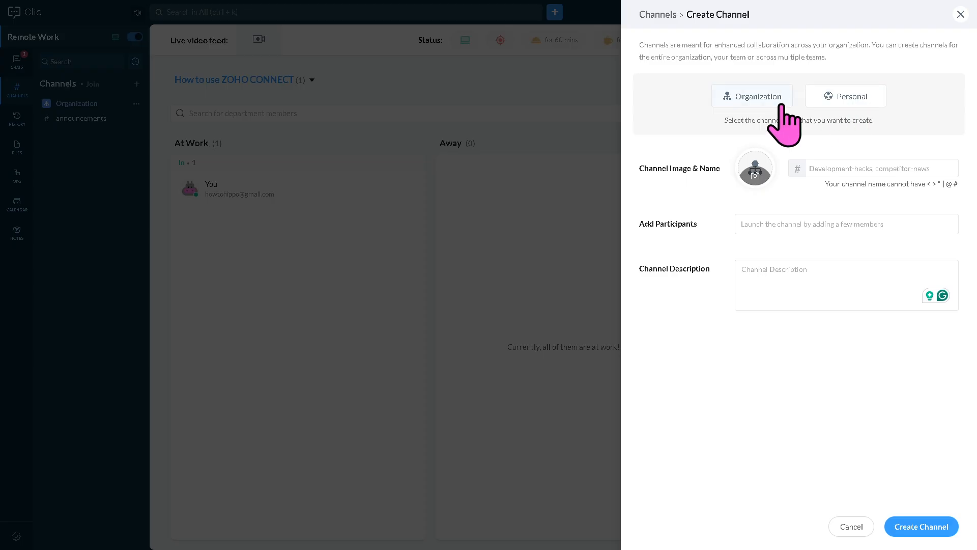
pyautogui.click(760, 97)
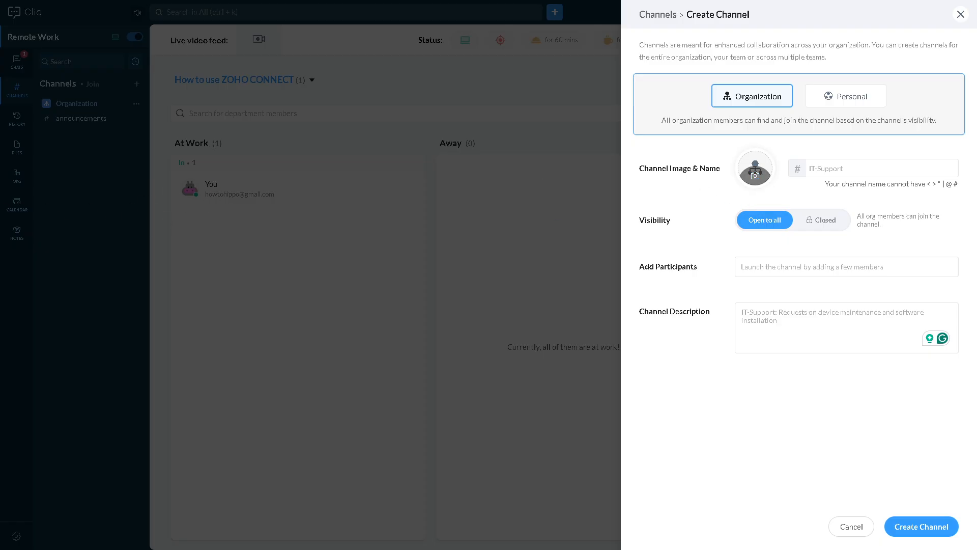
pyautogui.click(851, 167)
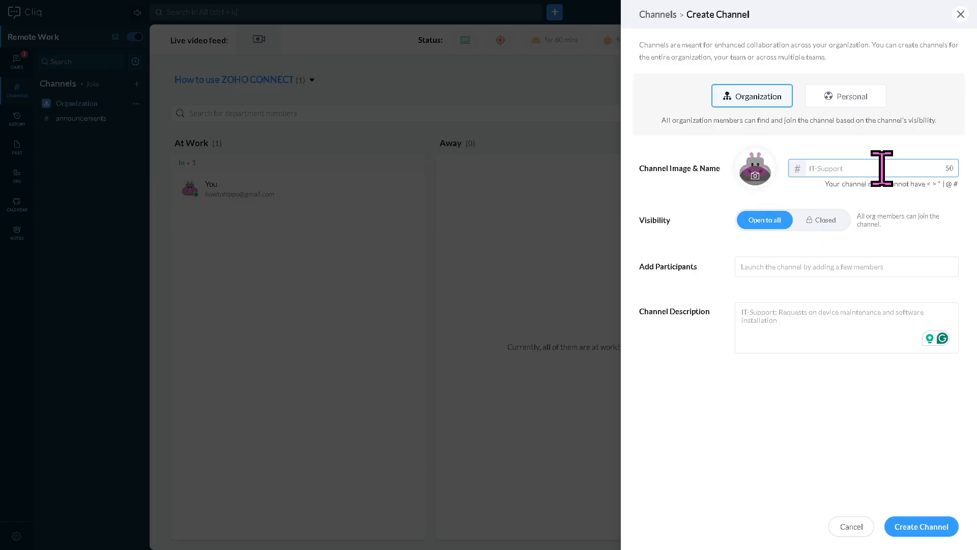
pyautogui.write('HowtouseZOHOCLIQ')
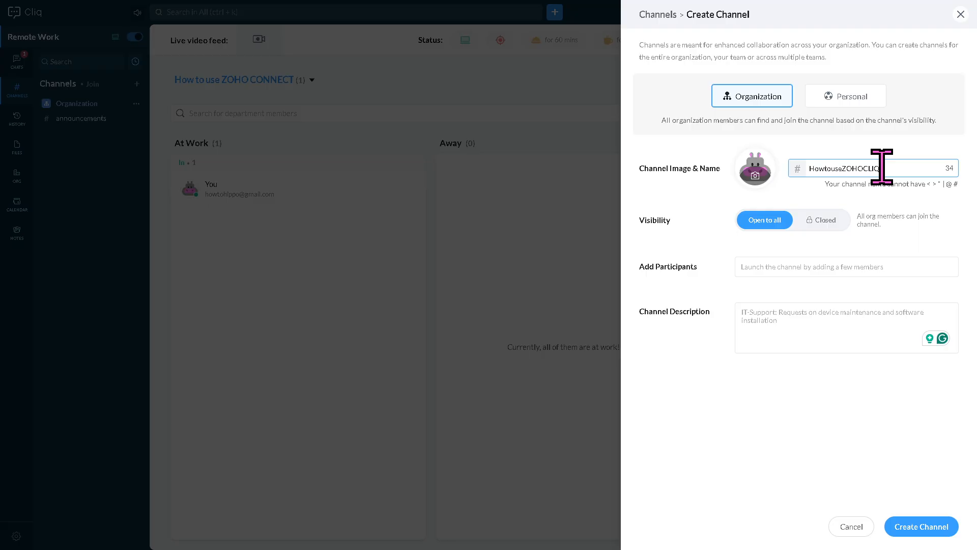
# Copy the channel name into the channel description, add spaces so it reads "How to use ZOHO CLIQ", and select the description text
pyautogui.doubleClick(879, 168)
pyautogui.hotkey('ctrl', 'c')
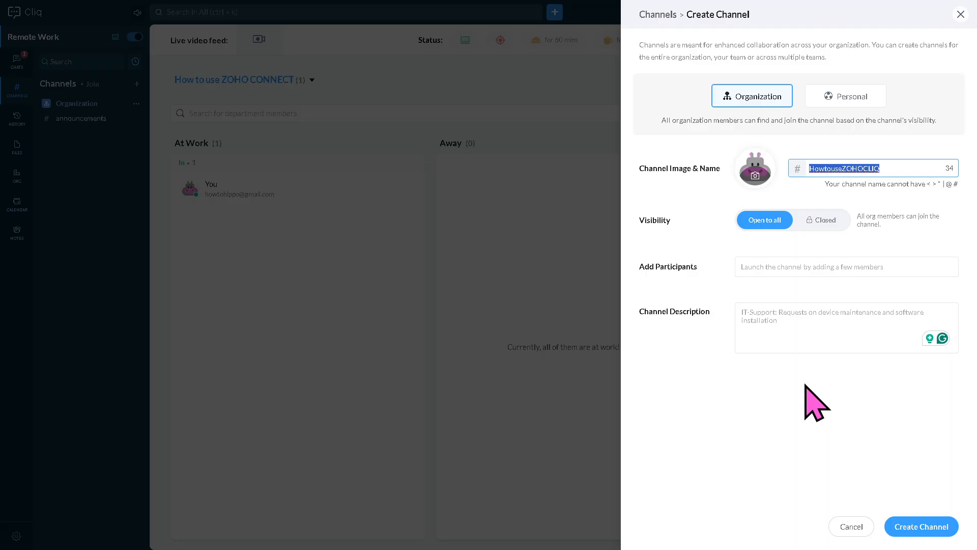
pyautogui.click(800, 335)
pyautogui.hotkey('ctrl', 'v')
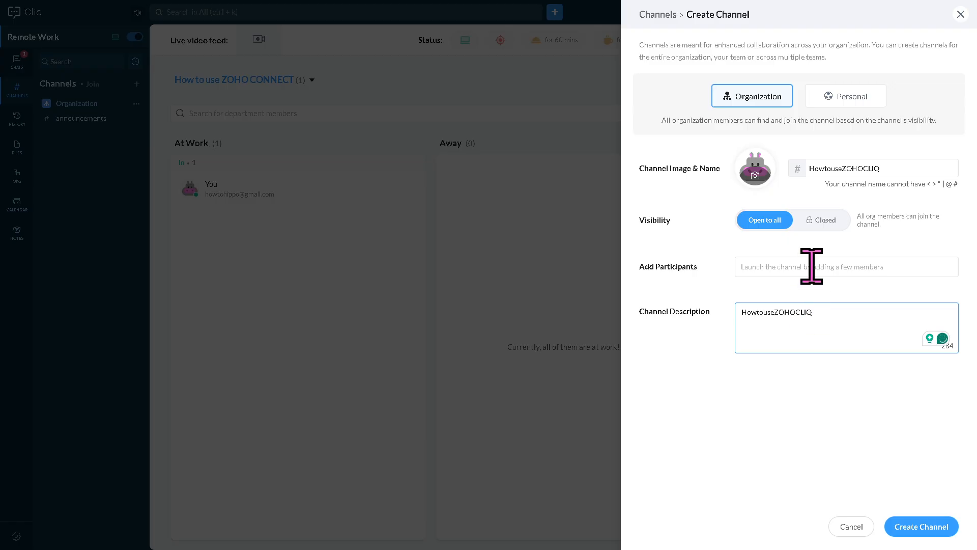
pyautogui.click(777, 312)
pyautogui.press('BackSpace')
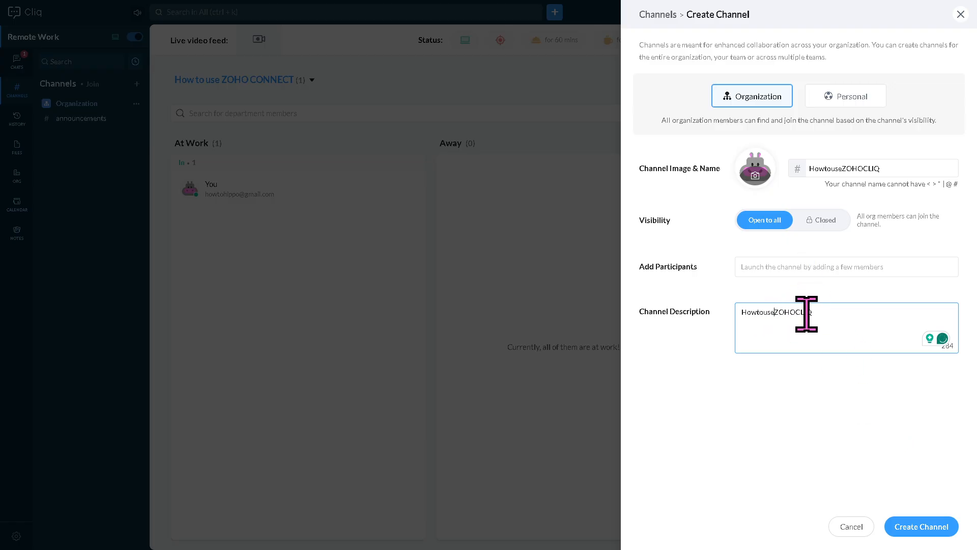
pyautogui.press('Left')
pyautogui.press('Left')
pyautogui.press('Left')
pyautogui.press('Left')
pyautogui.press('Right')
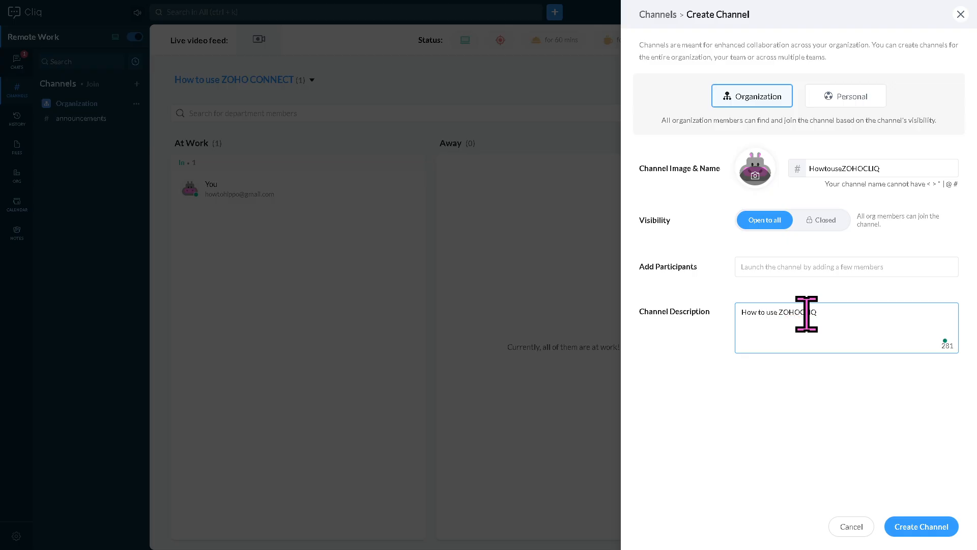
pyautogui.hotkey('ctrl', 'a')
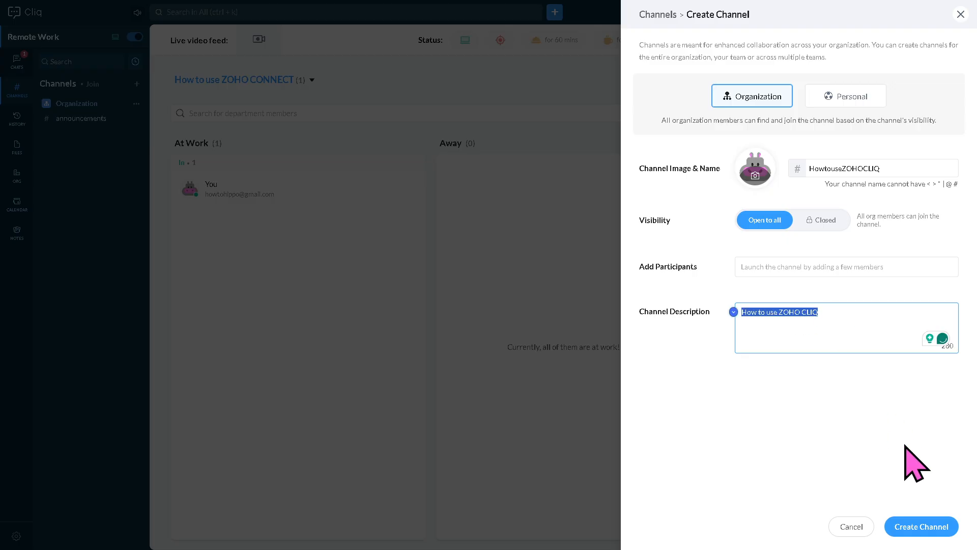
# Create the channel and acknowledge the introduction to the conversation actions
pyautogui.click(919, 524)
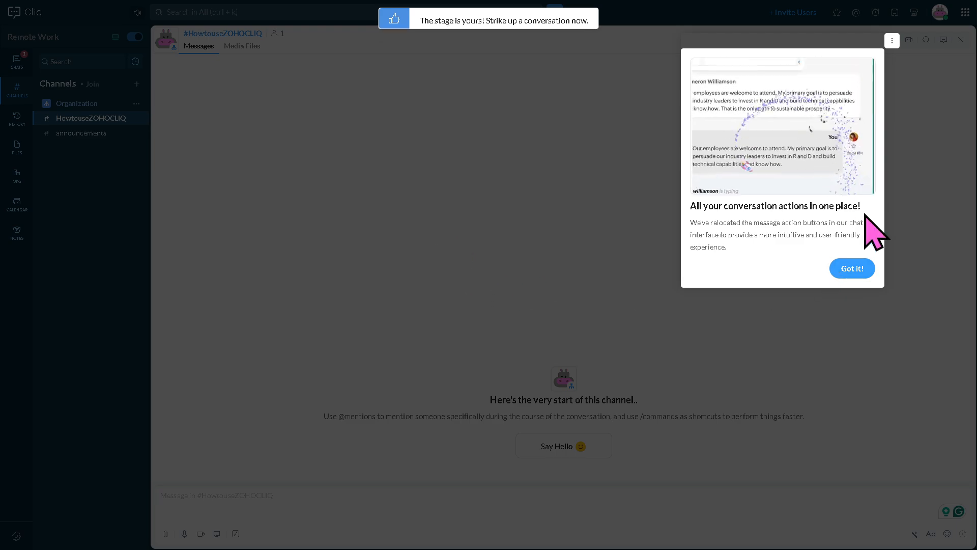
pyautogui.click(852, 268)
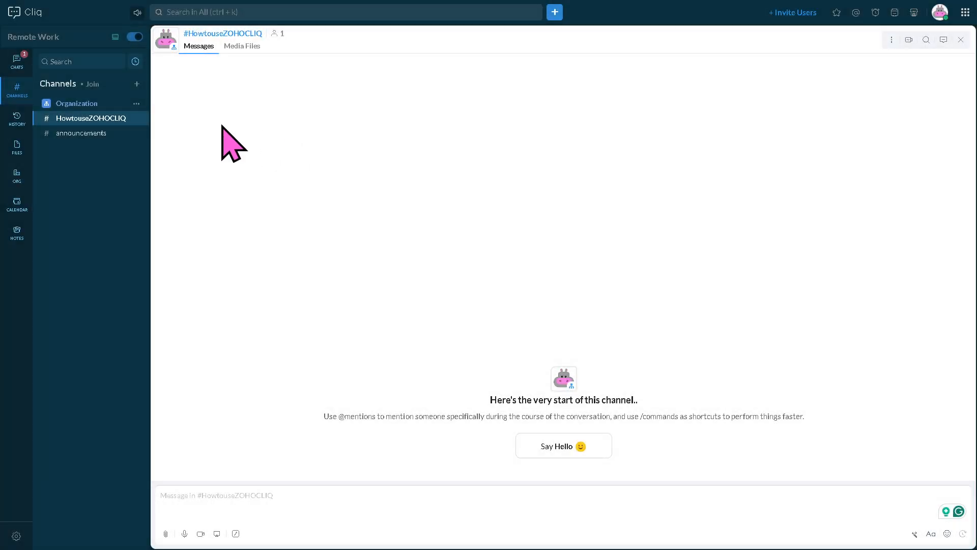
# Open the conversation history and look over the direct message dialog for starting a chat, closing it without choosing a recipient
pyautogui.click(16, 122)
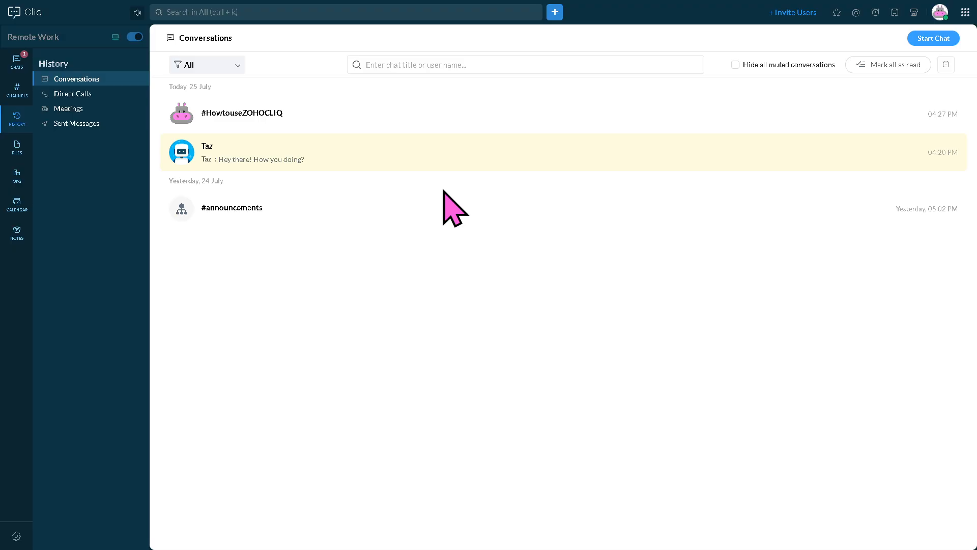
pyautogui.click(931, 40)
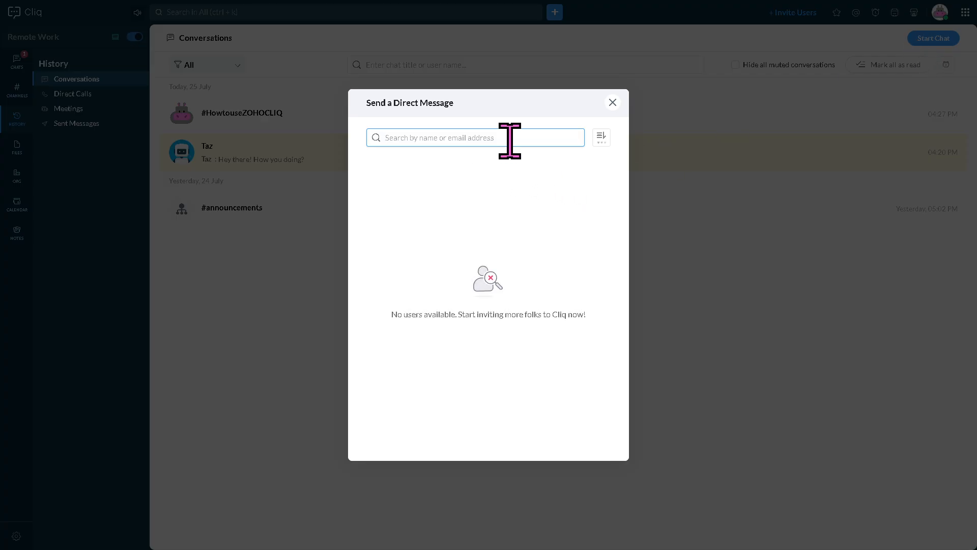
pyautogui.click(602, 139)
pyautogui.click(551, 179)
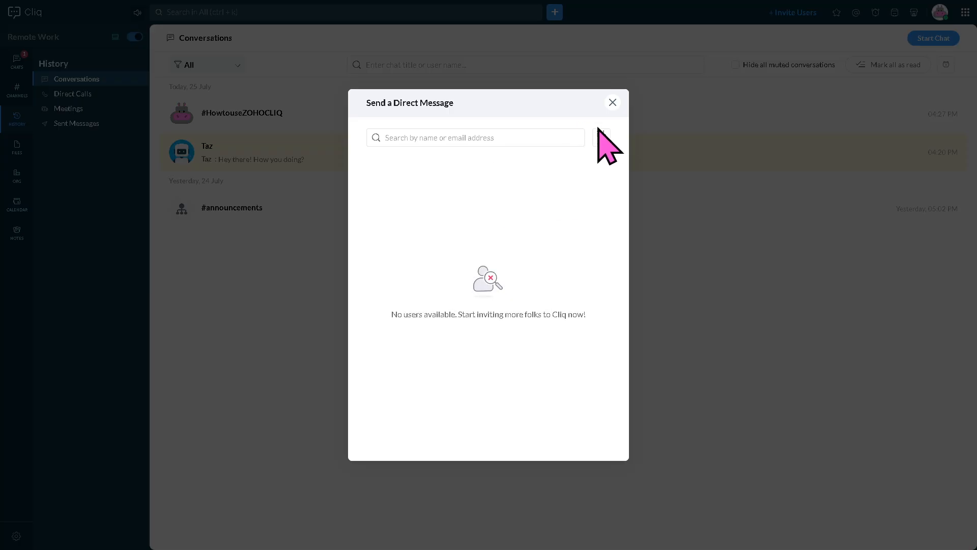
pyautogui.click(612, 102)
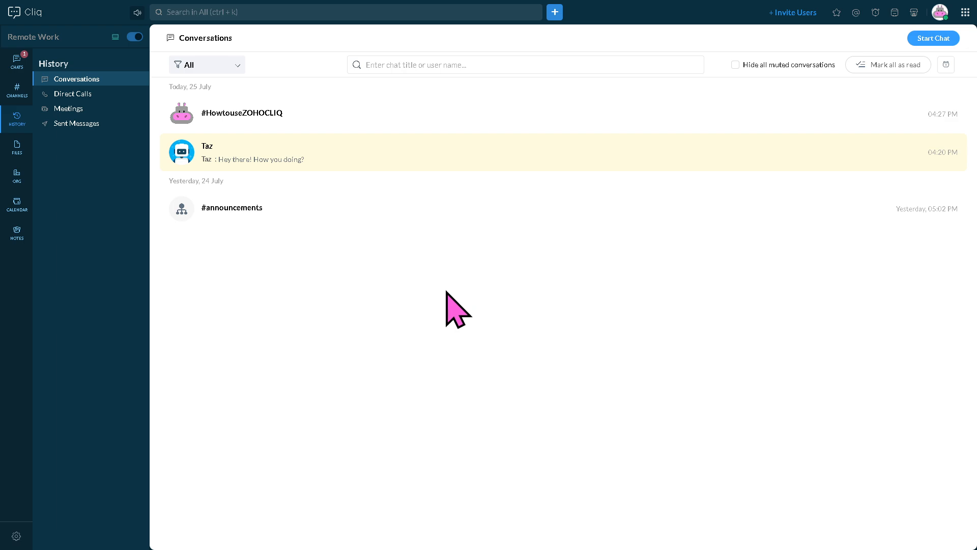
# Search the conversation history for "How to use ZOHO CLIQ"
pyautogui.click(484, 66)
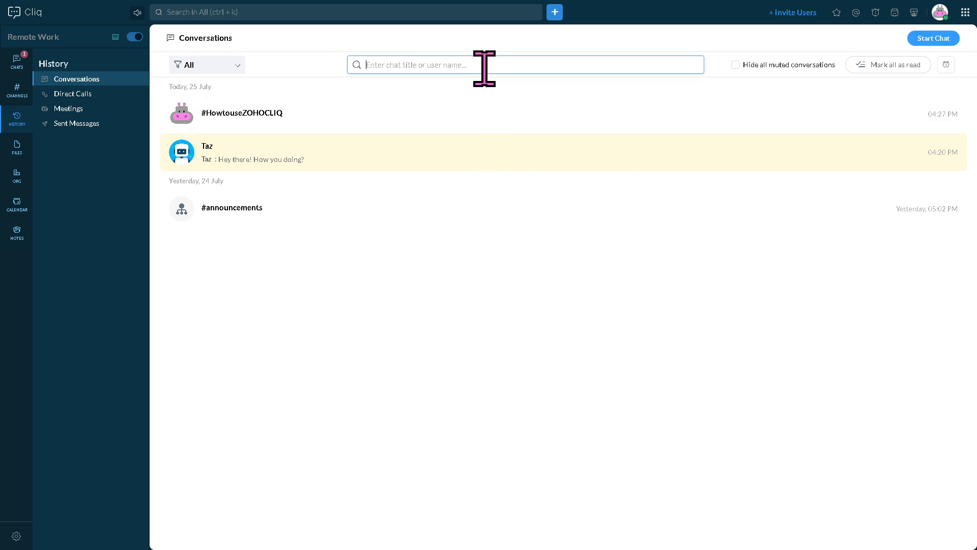
pyautogui.write('How to use ZOHO CLIQ')
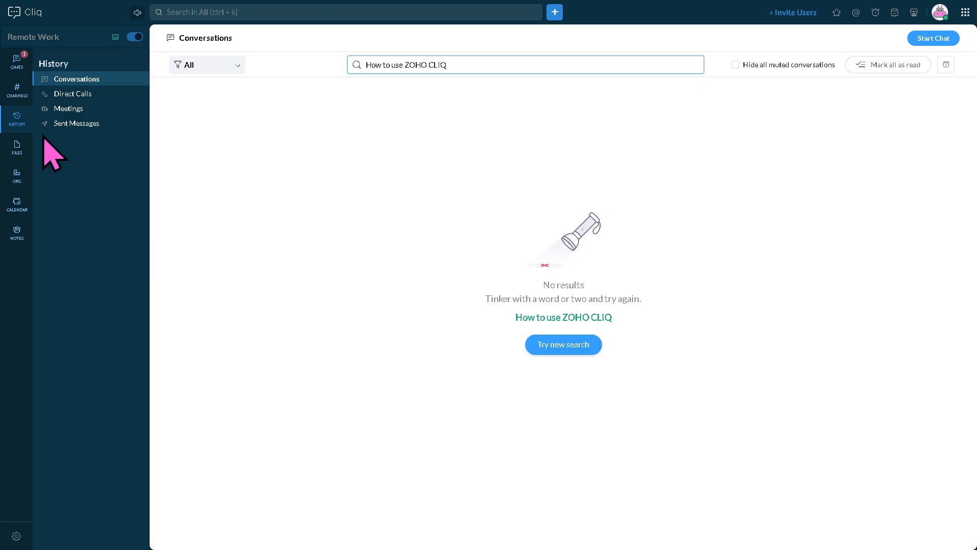
# Look through the images, videos, audio and files shared in Cliq
pyautogui.click(17, 146)
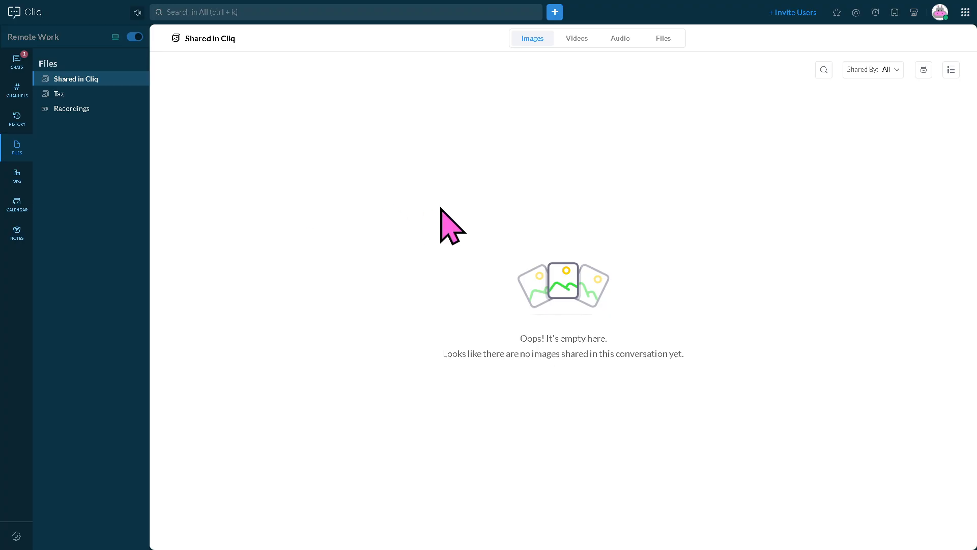
pyautogui.click(580, 40)
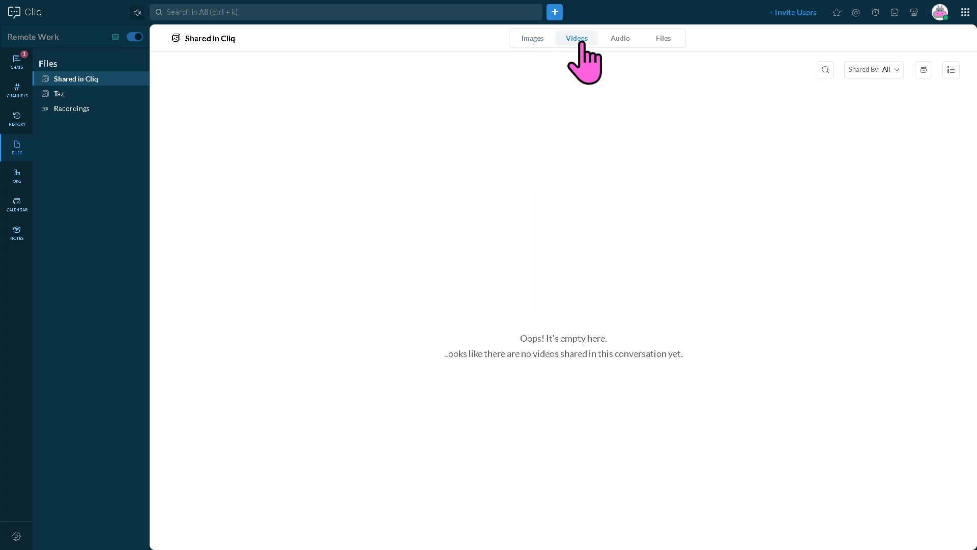
pyautogui.click(622, 40)
pyautogui.click(664, 40)
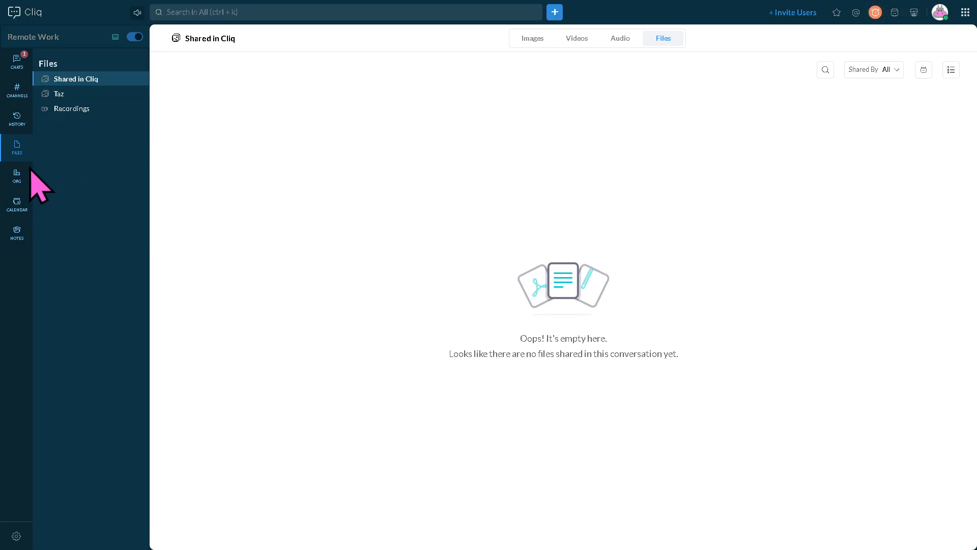
# Review the meeting recordings under My Recordings, Shared With Me and All Recordings, and view the organization's list of all users
pyautogui.click(66, 109)
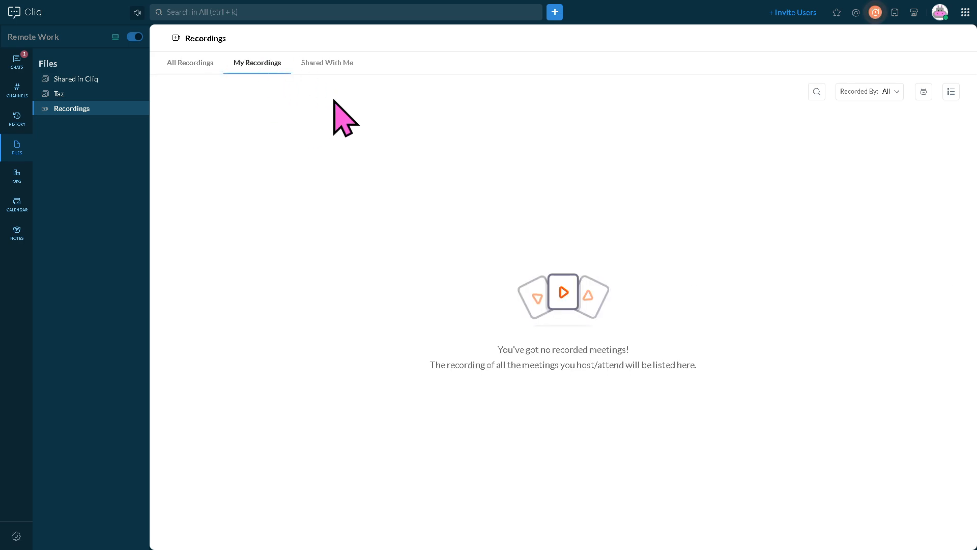
pyautogui.click(342, 67)
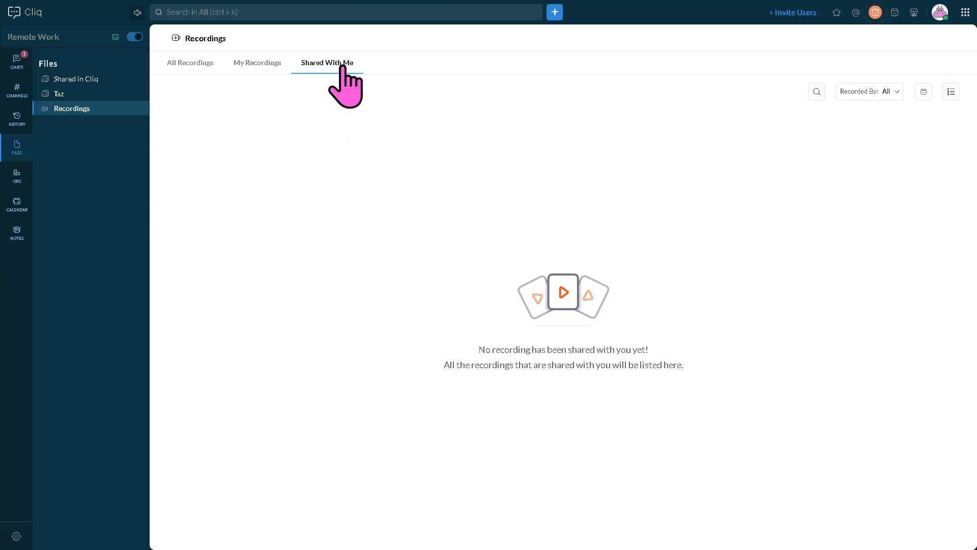
pyautogui.click(196, 64)
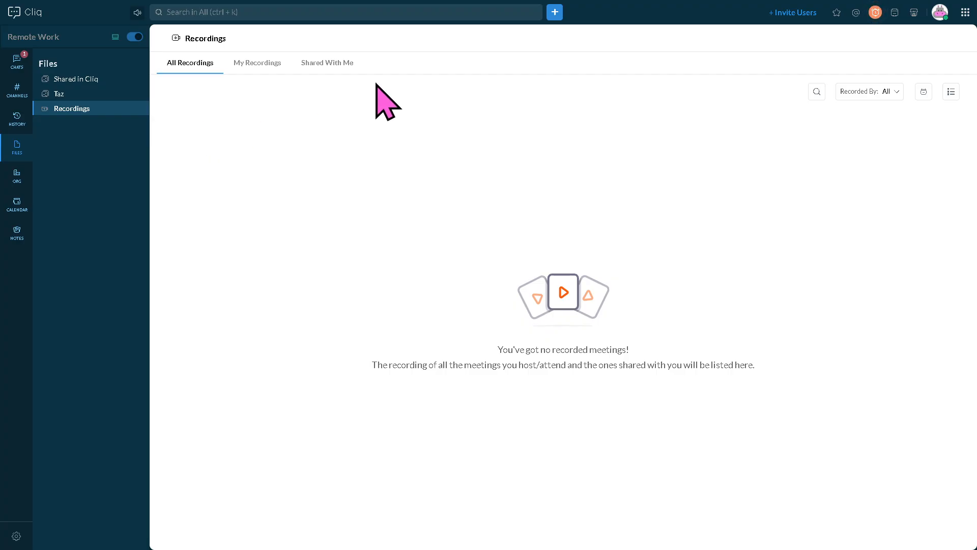
pyautogui.click(25, 179)
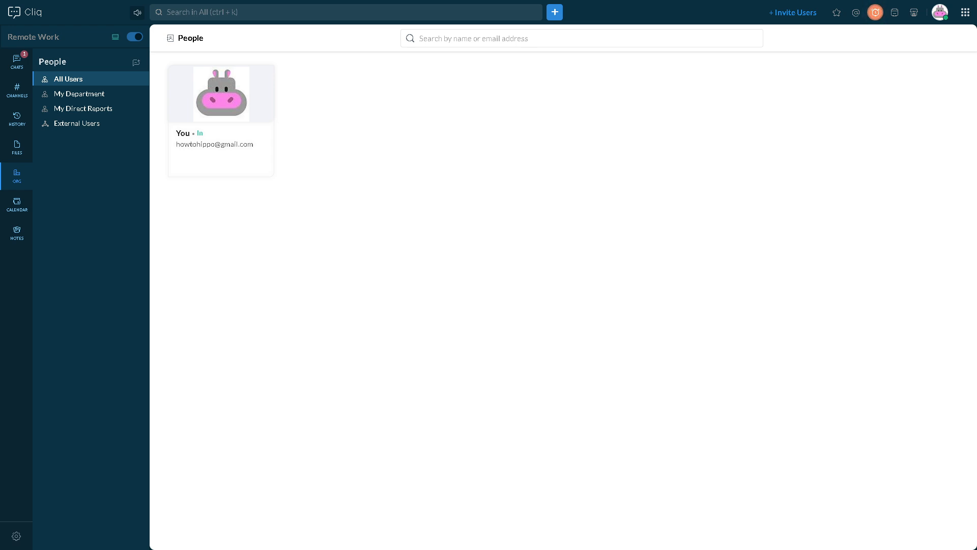
# From the calendar, start scheduling an Online Meeting named "How to use ZOHO CLIQ", comparing it with the Face to Face Meeting option
pyautogui.click(17, 204)
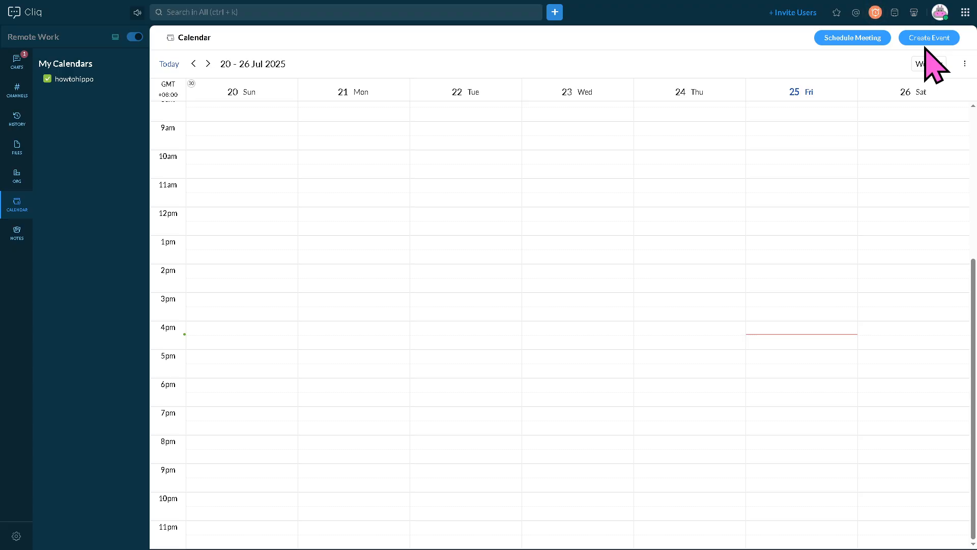
pyautogui.click(848, 39)
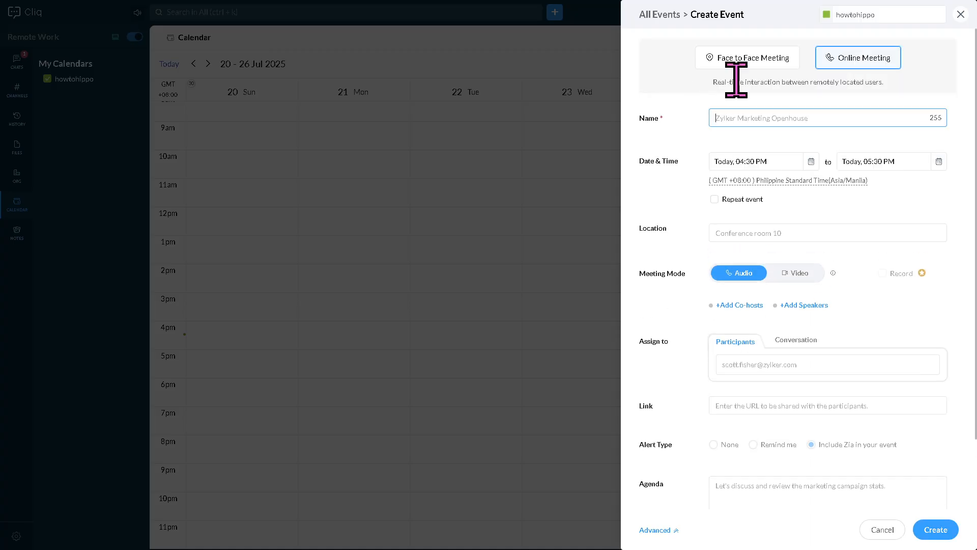
pyautogui.click(757, 66)
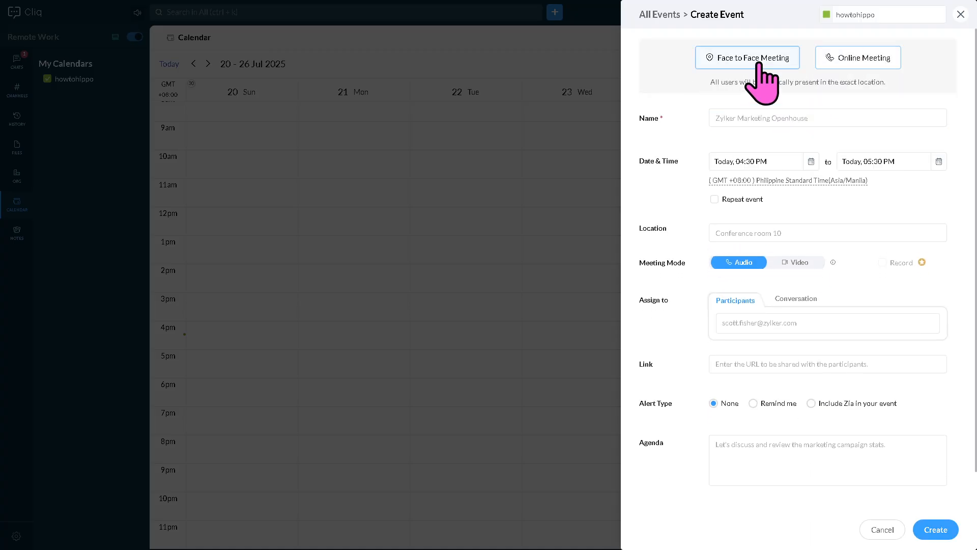
pyautogui.click(864, 61)
pyautogui.click(788, 118)
pyautogui.write('How to use ZOHO CLIQ')
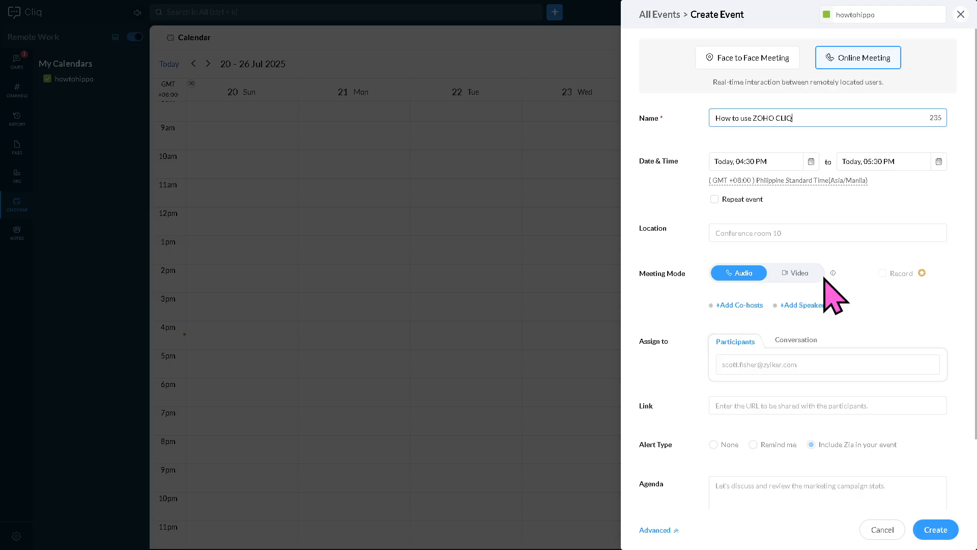
# Try to enable recording for the online meeting and check the indicator beside that option
pyautogui.click(908, 273)
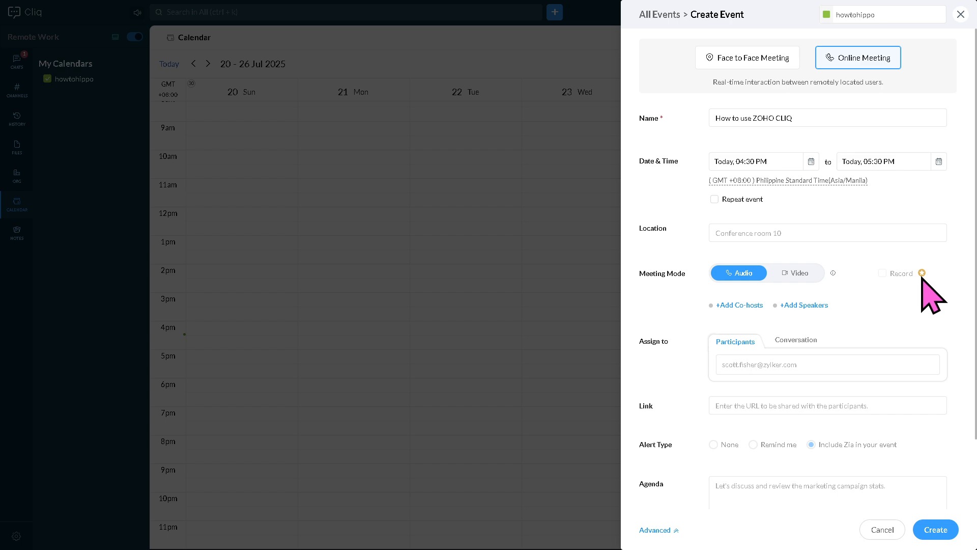
pyautogui.moveTo(922, 277)
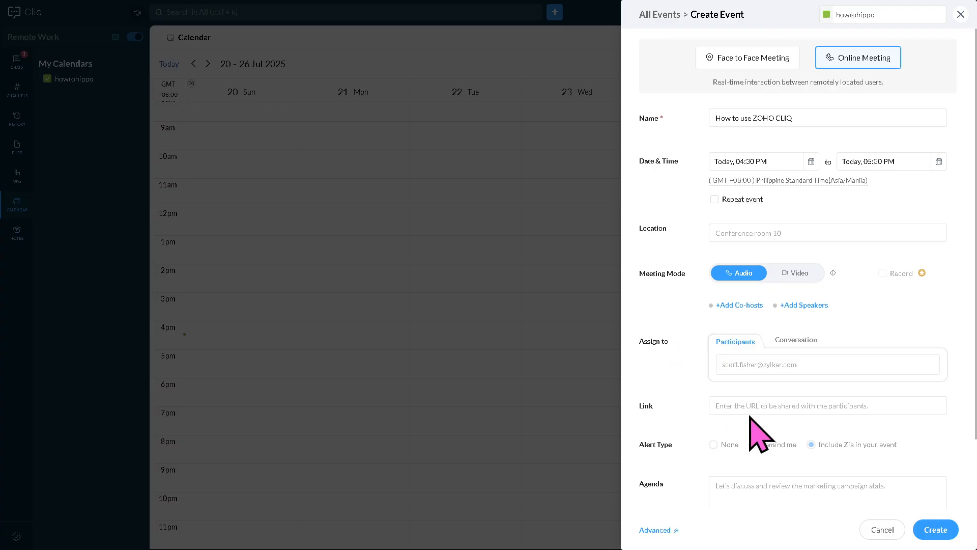
# Create the online meeting "How to use ZOHO CLIQ", copy its link and title from the event details, and close them
pyautogui.click(932, 530)
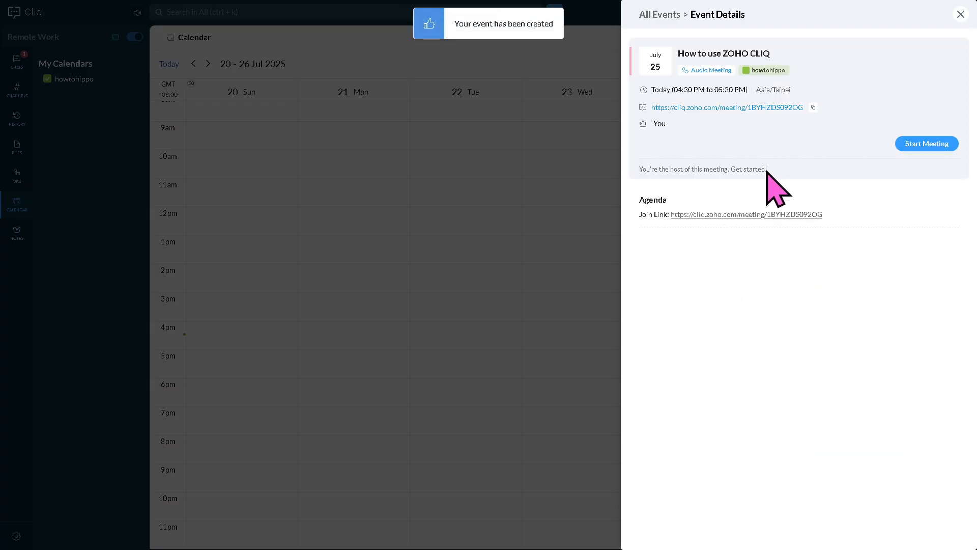
pyautogui.moveTo(719, 148)
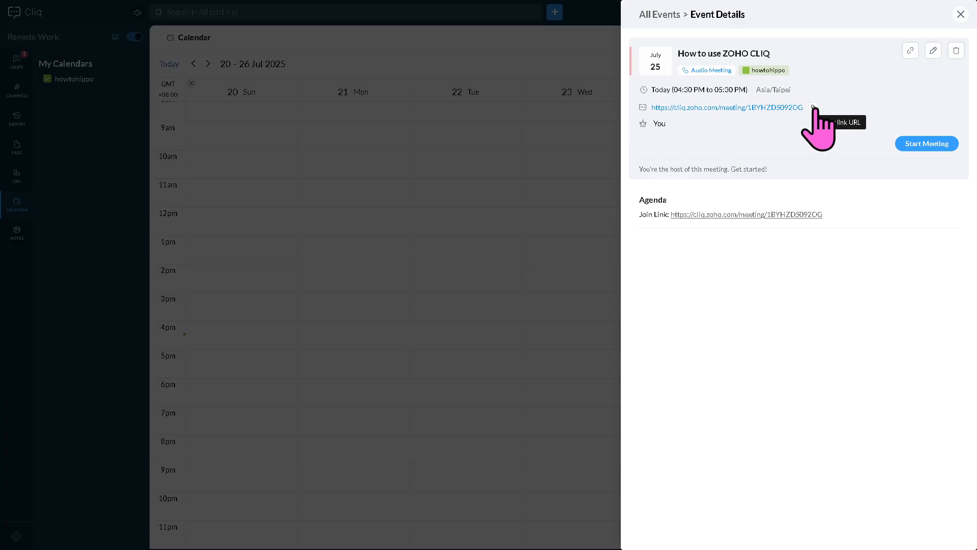
pyautogui.click(814, 107)
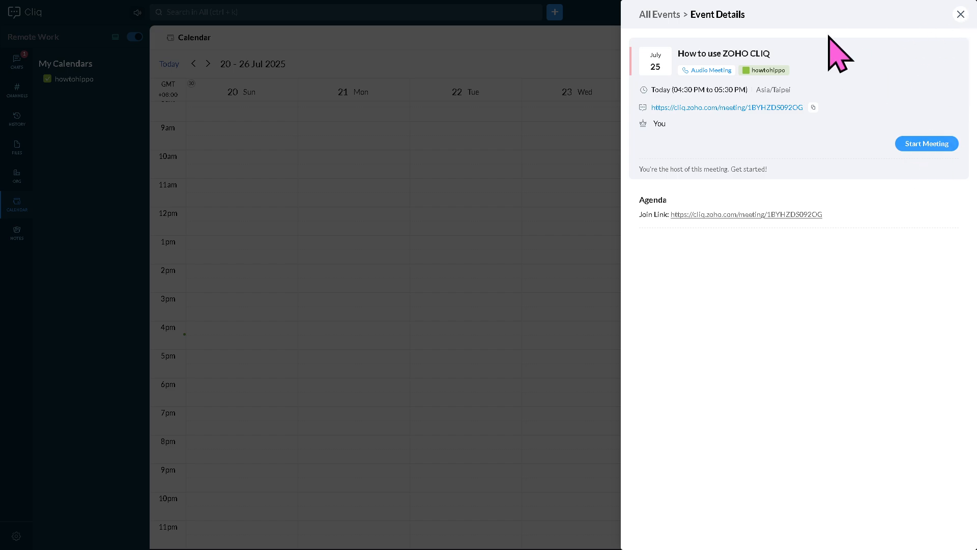
pyautogui.moveTo(779, 54); pyautogui.dragTo(679, 48)
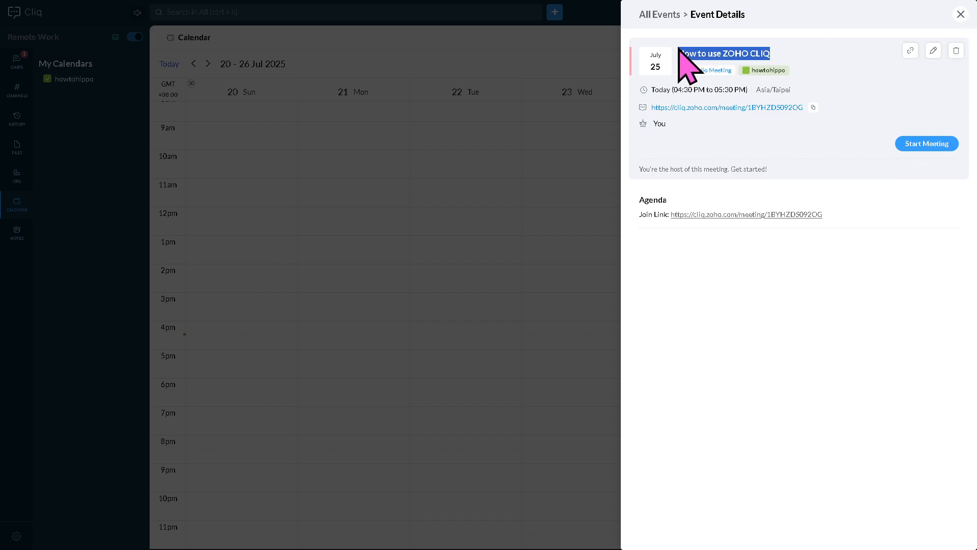
pyautogui.click(961, 14)
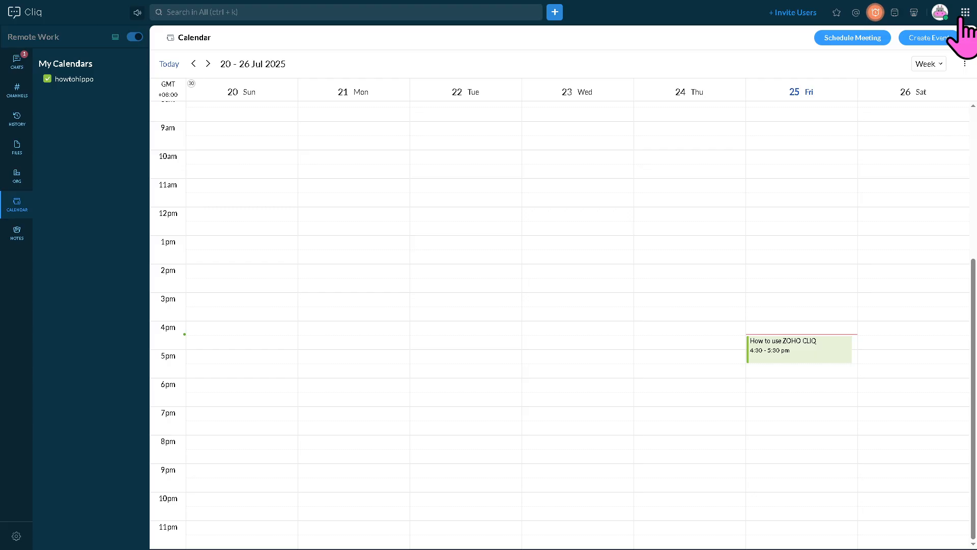
# View the meeting type options in a new event form and close it without creating an event
pyautogui.click(919, 40)
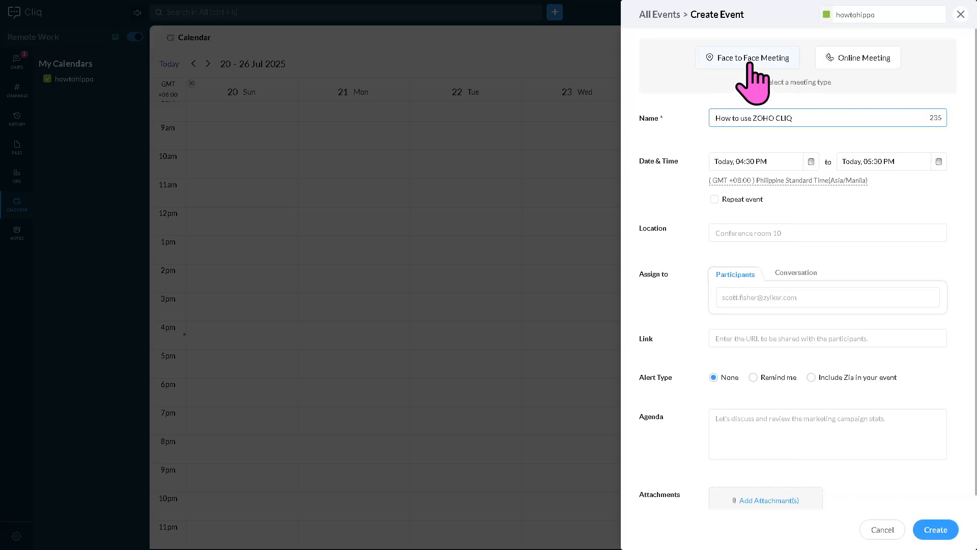
pyautogui.click(961, 15)
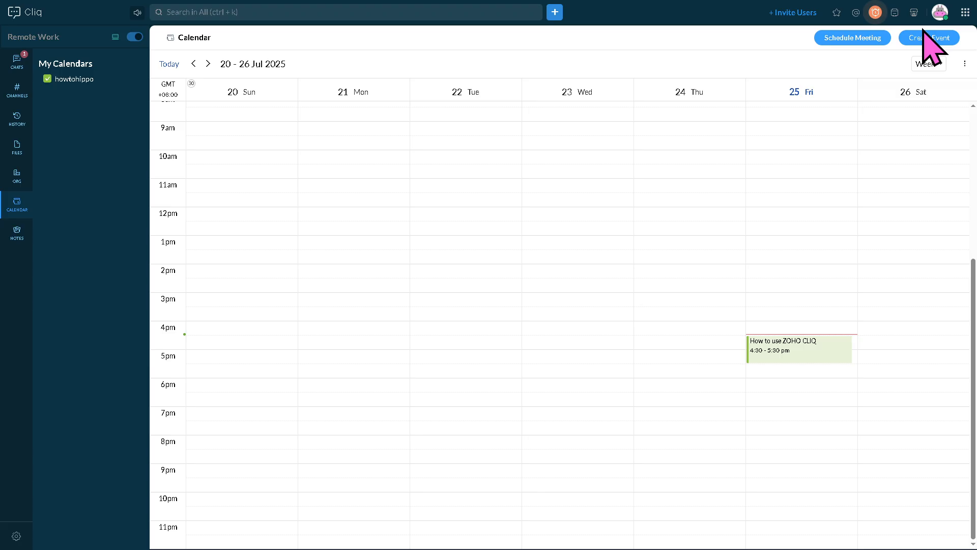
# In Notes, create a to-do note titled "How to use ZOHO CLIQ" with two checklist items of the same text
pyautogui.click(17, 233)
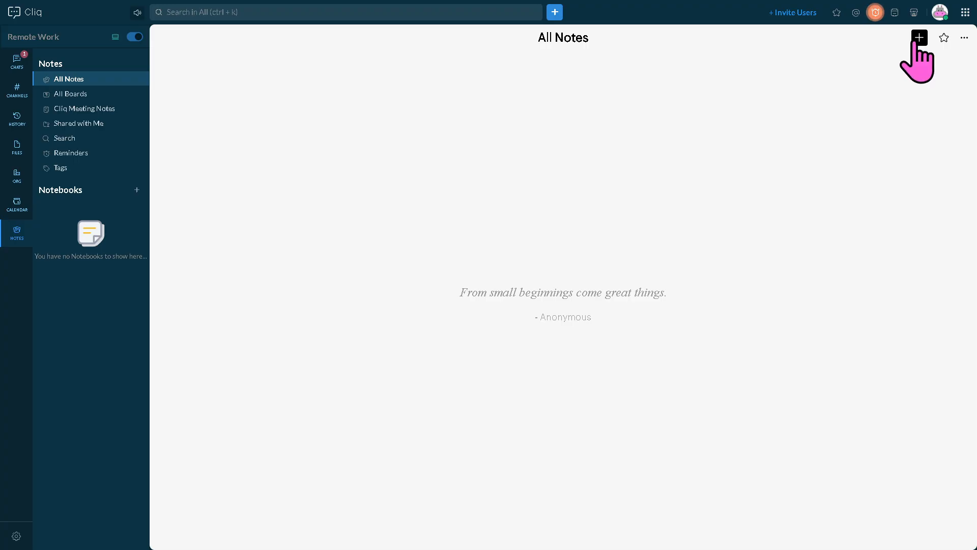
pyautogui.click(919, 40)
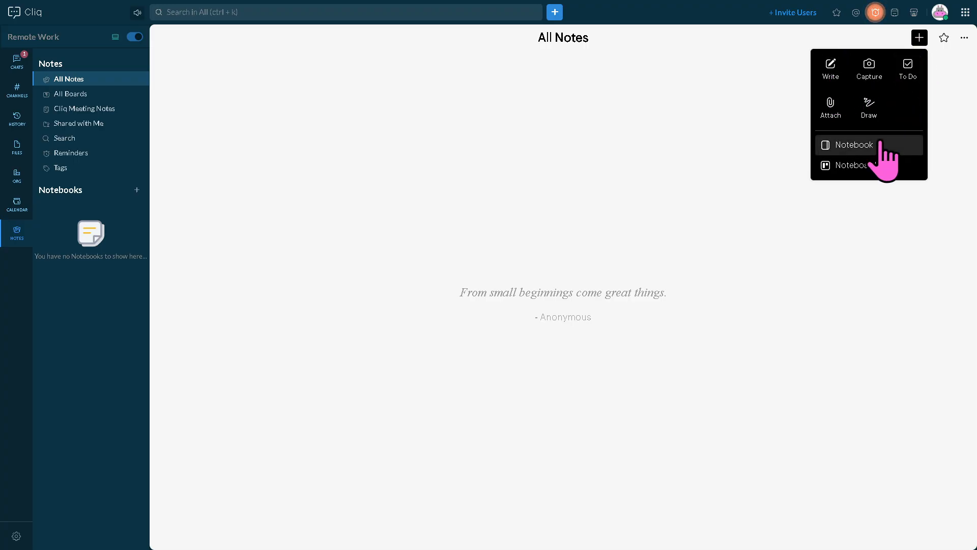
pyautogui.click(910, 71)
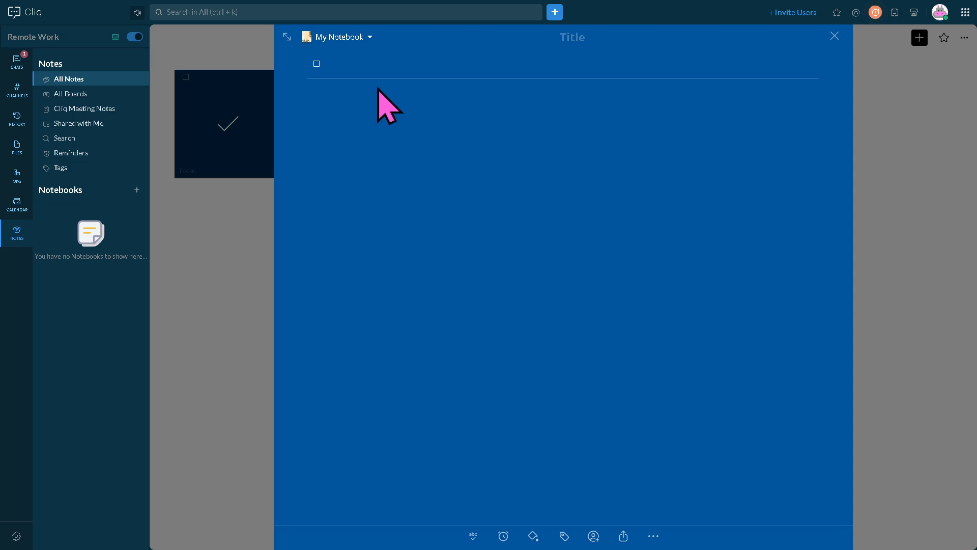
pyautogui.write('How to use ZOHO CLIQ')
pyautogui.click(388, 94)
pyautogui.hotkey('ctrl', 'v')
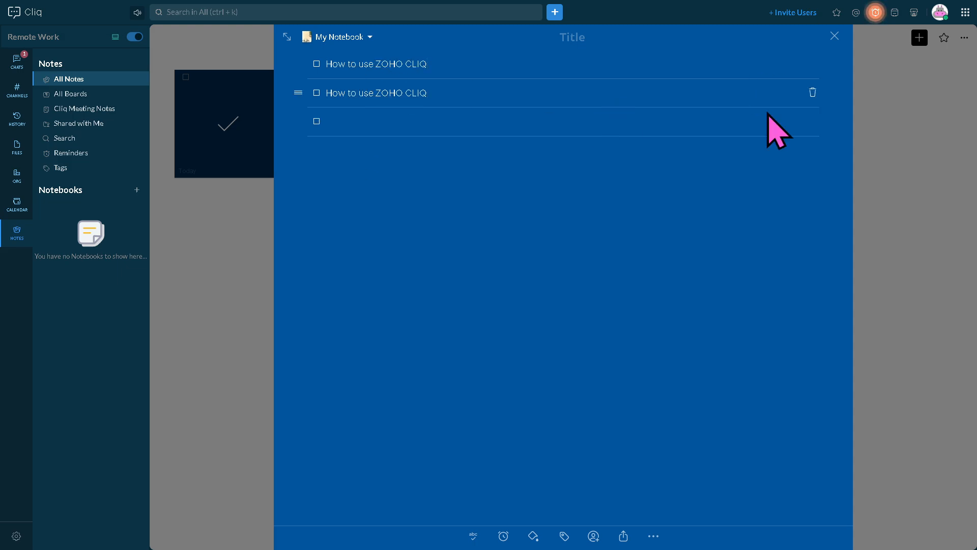
pyautogui.click(584, 36)
pyautogui.hotkey('ctrl', 'v')
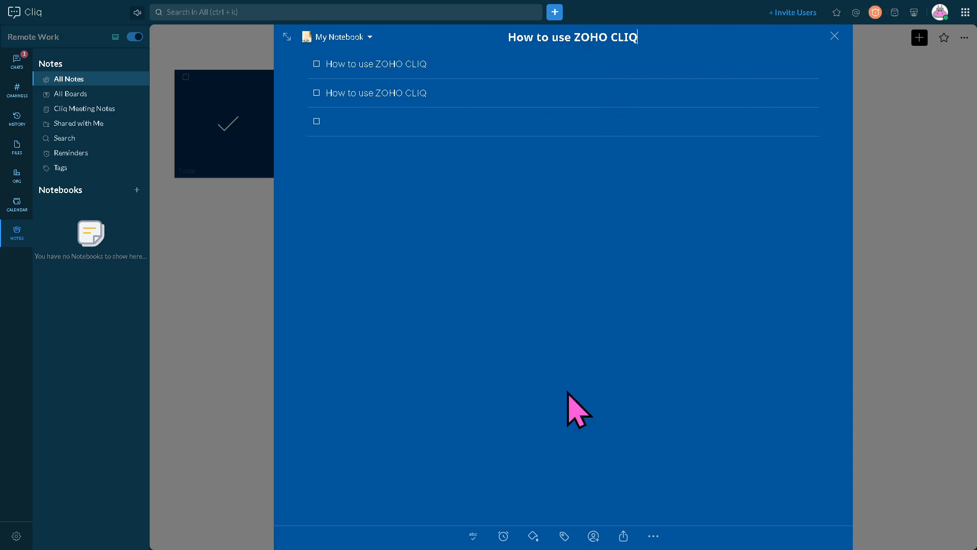
pyautogui.click(916, 175)
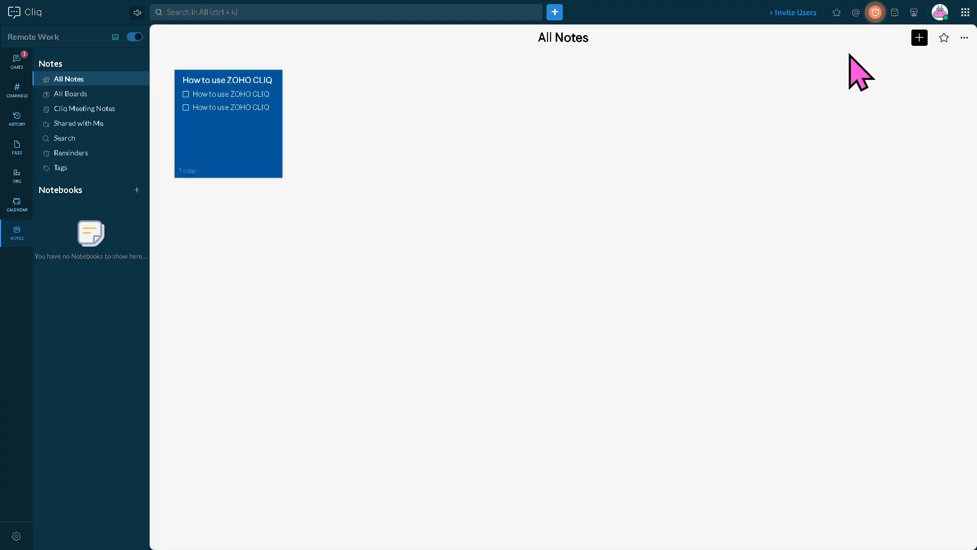
# Create a noteboard and name it "How to use ZOHO CLIQ"
pyautogui.click(919, 38)
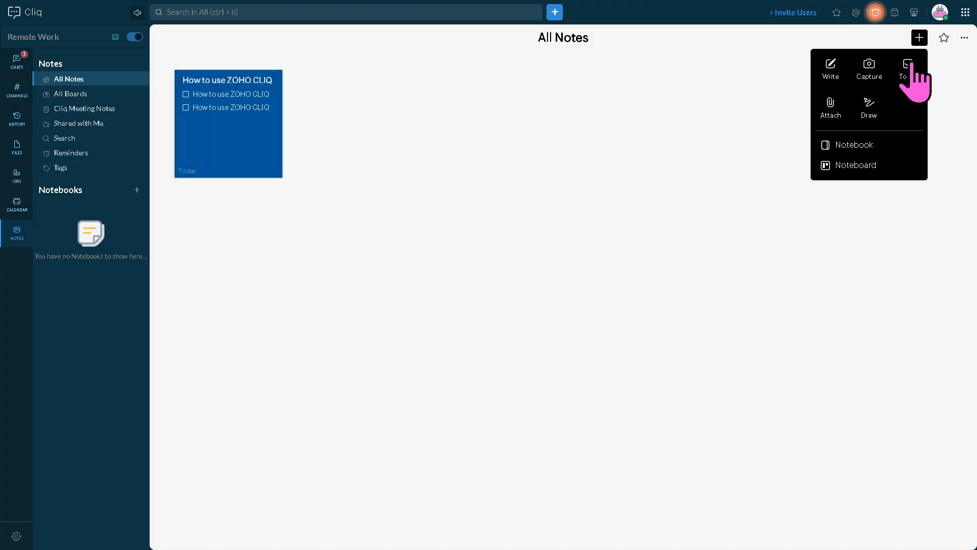
pyautogui.click(839, 165)
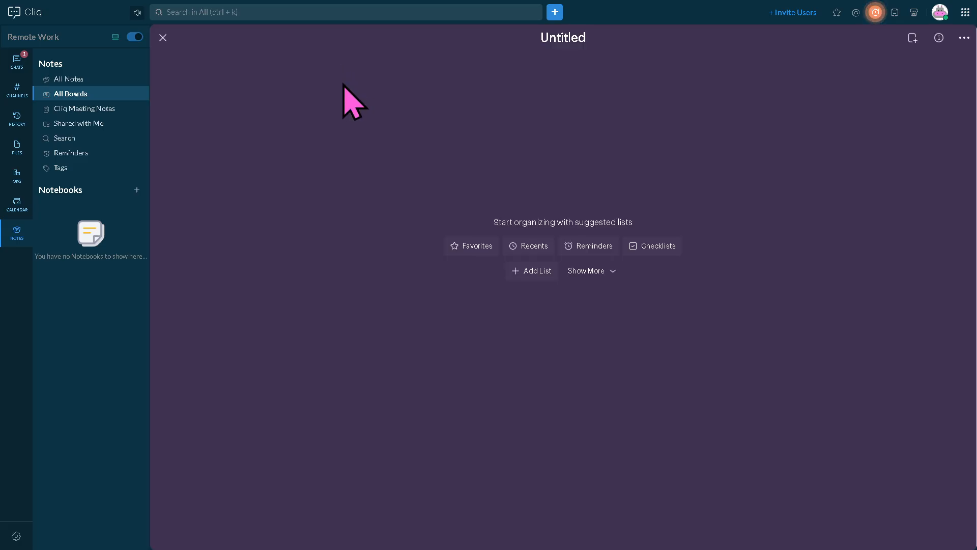
pyautogui.click(572, 37)
pyautogui.write('How to use ZOHO CLIQ')
pyautogui.press('Return')
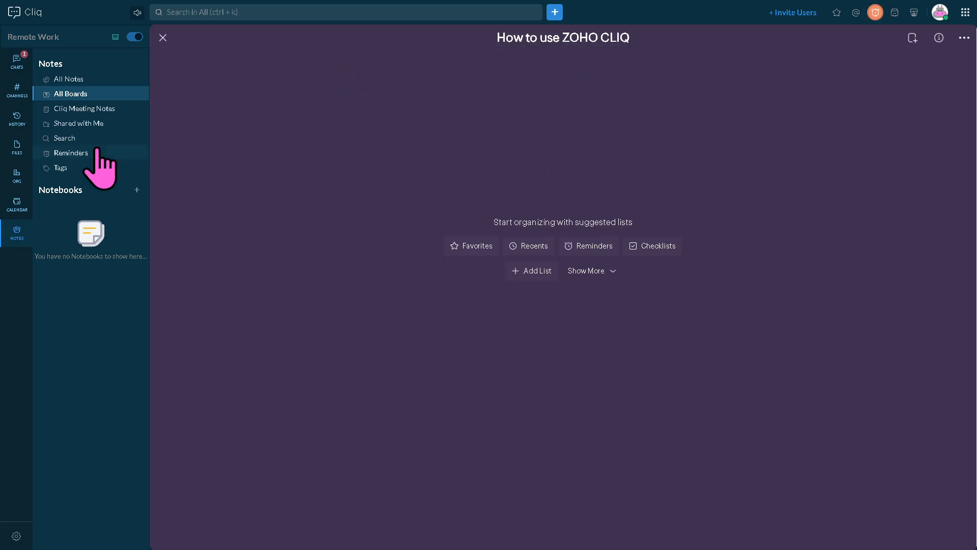
# Create a notebook named "How to use ZOHO CLIQ" and add the quote on its empty page as a note
pyautogui.click(135, 191)
pyautogui.hotkey('ctrl', 'v')
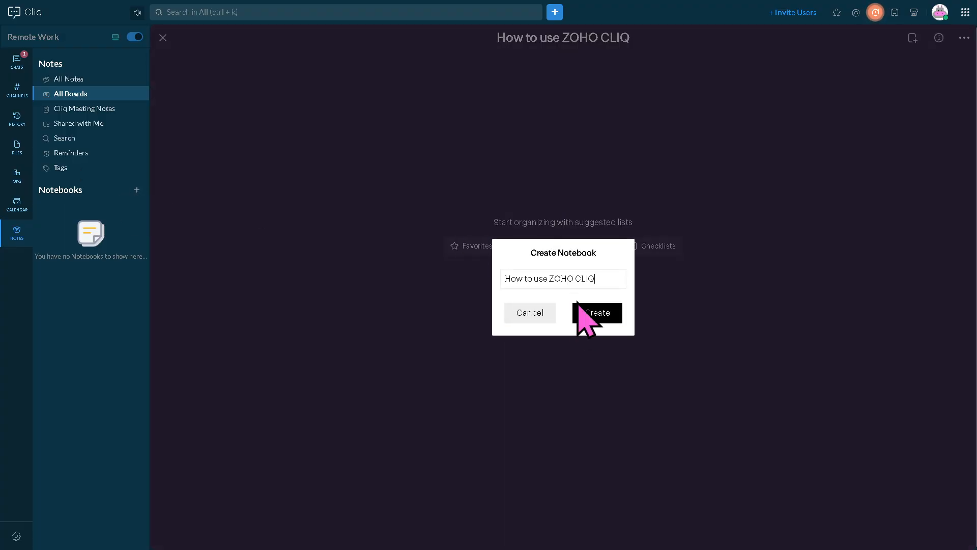
pyautogui.click(589, 313)
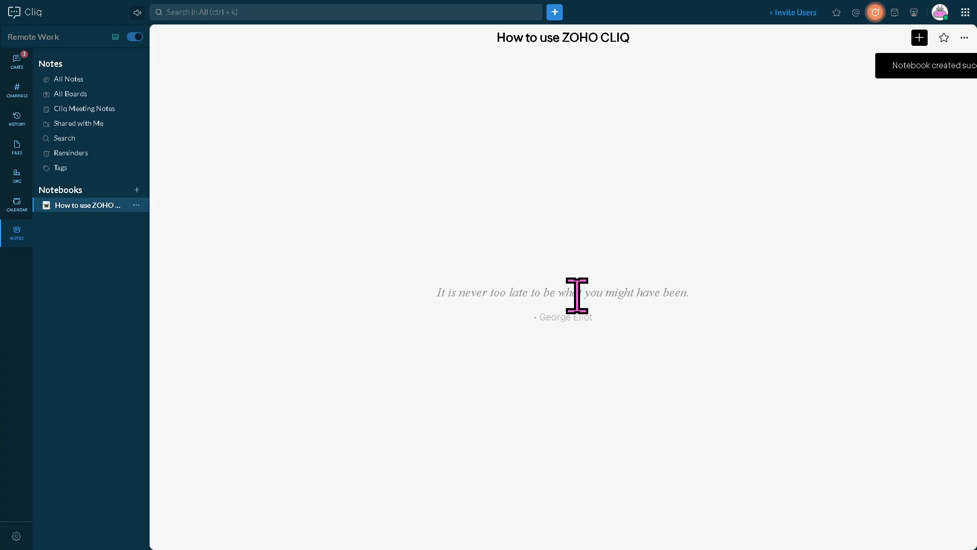
pyautogui.moveTo(617, 306)
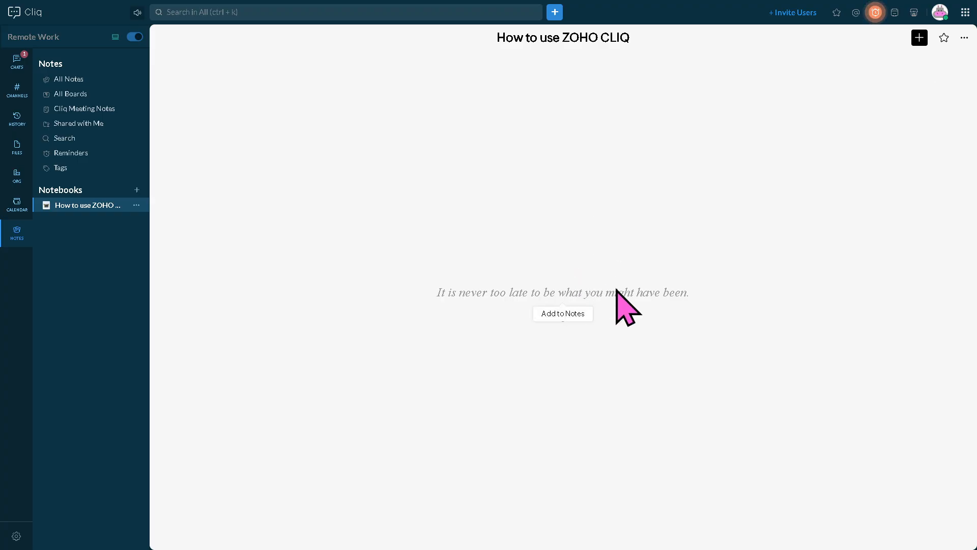
pyautogui.click(565, 317)
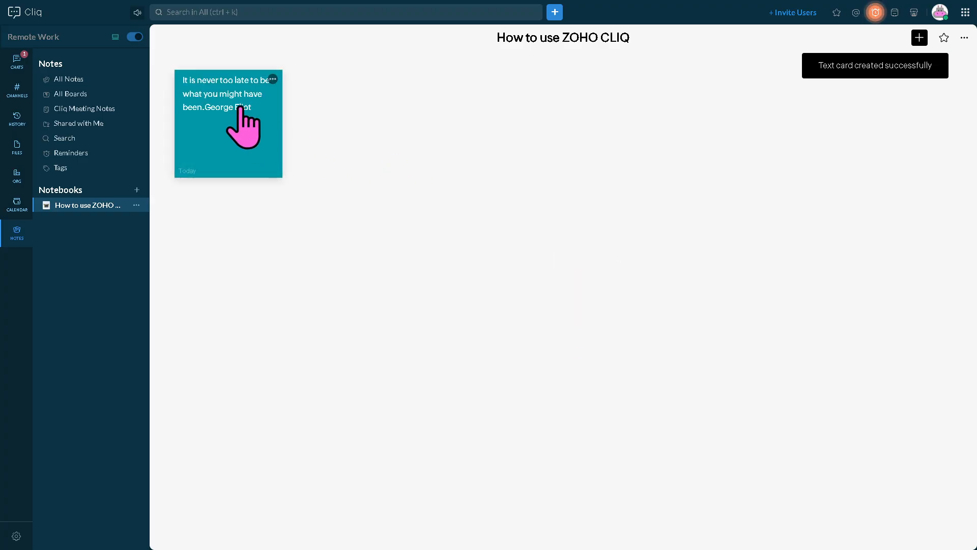
# Replace the quote note's text with "How to use ZOHO CLIQ" and give the note the same title
pyautogui.click(239, 108)
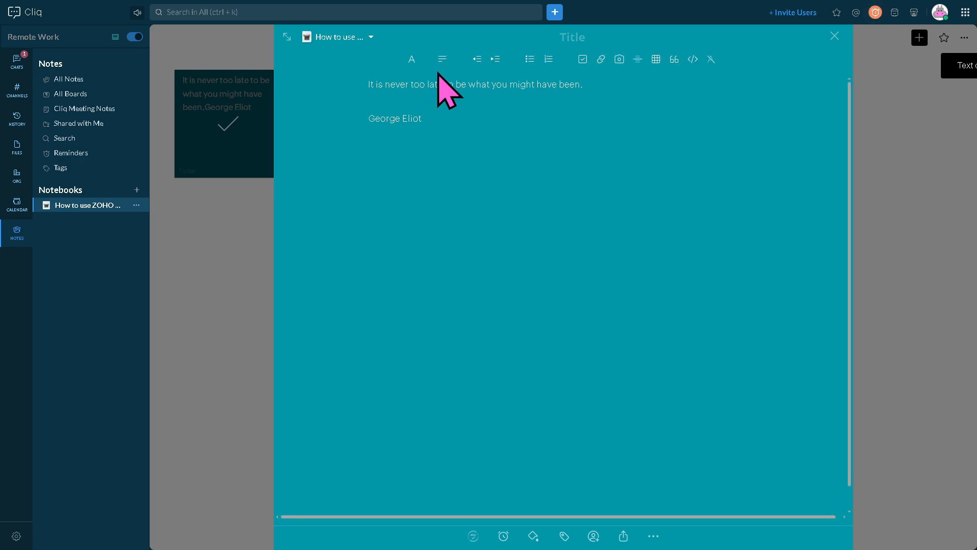
pyautogui.hotkey('ctrl', 'a')
pyautogui.hotkey('ctrl', 'v')
pyautogui.hotkey('ctrl', 'v')
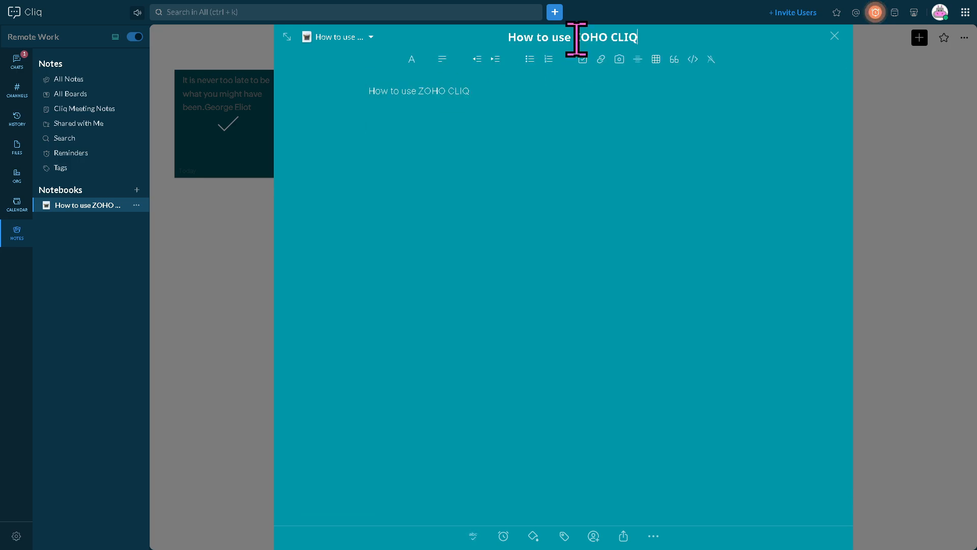
# Make the note's body text bold and close the note
pyautogui.tripleClick(423, 91)
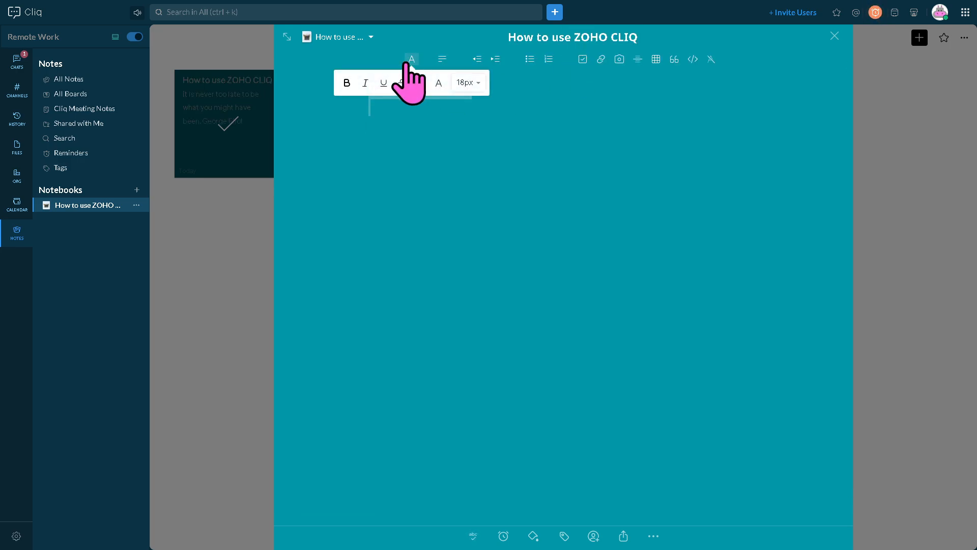
pyautogui.click(343, 82)
pyautogui.click(554, 100)
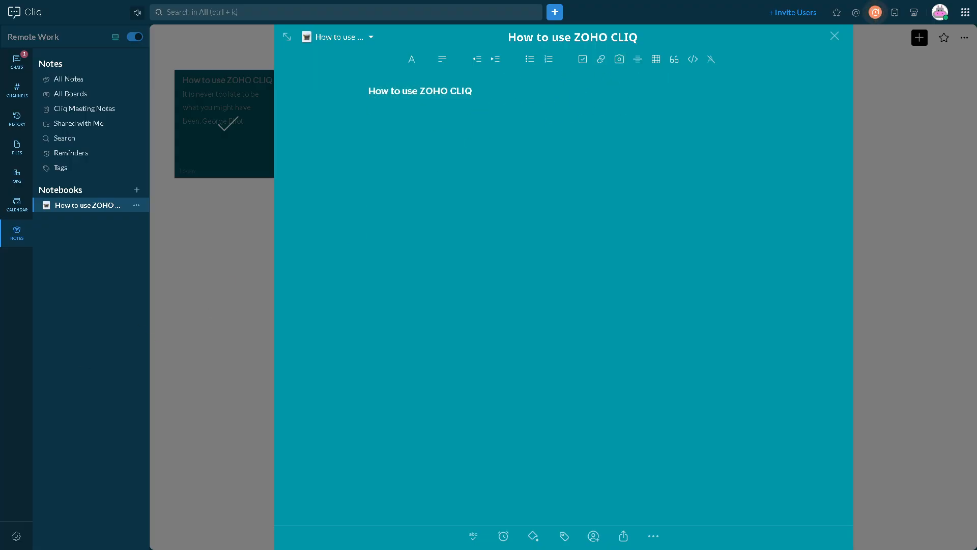
pyautogui.click(214, 244)
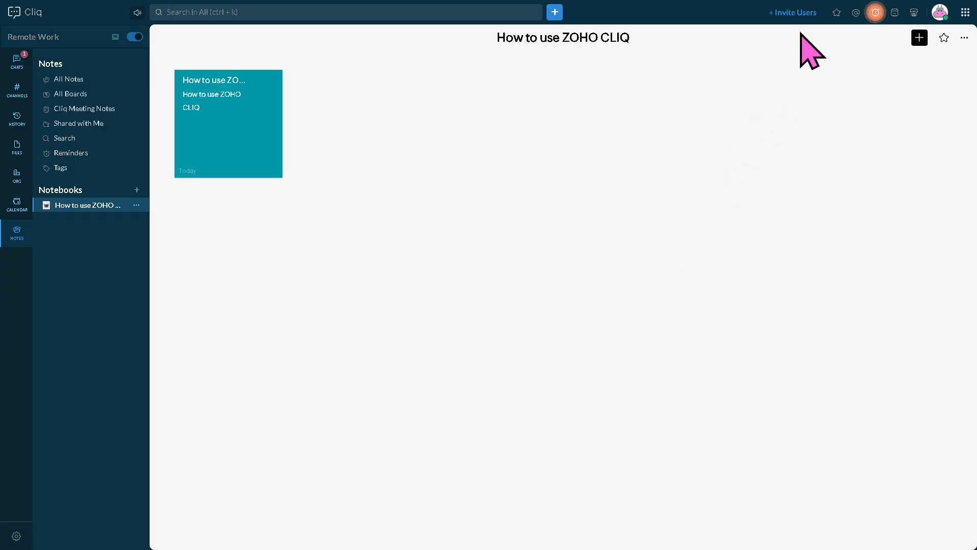
# Invite a colleague to Cliq by filling in the first row's name and e-mail address and sending the invitation
pyautogui.click(797, 15)
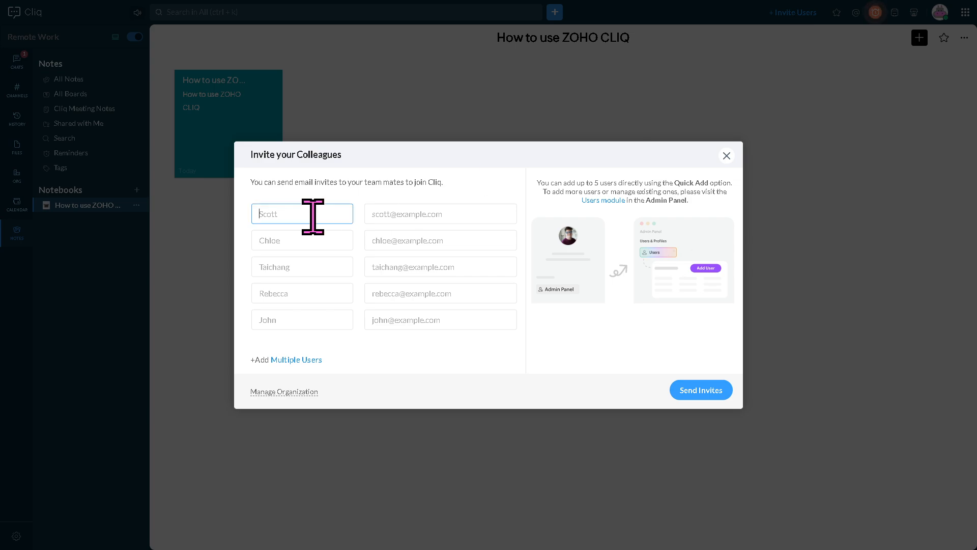
pyautogui.press('Tab')
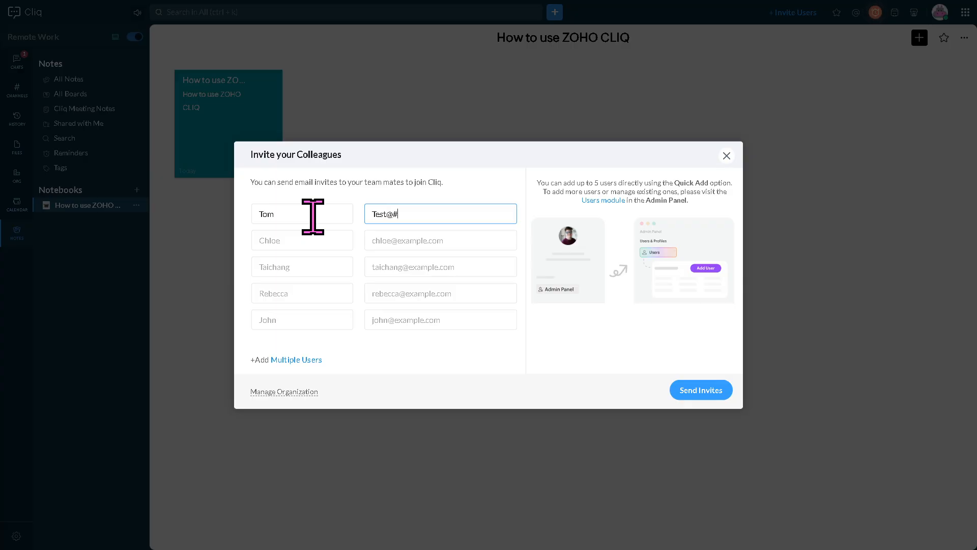
pyautogui.write('Test@Email.com')
pyautogui.click(697, 394)
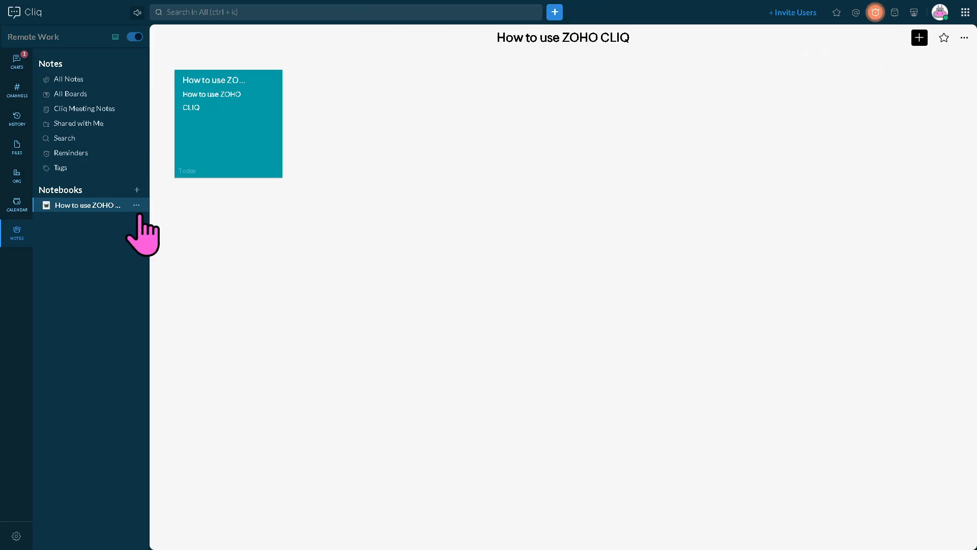
# Look through the list of other Zoho applications, including the workplace and sales and marketing apps
pyautogui.click(965, 12)
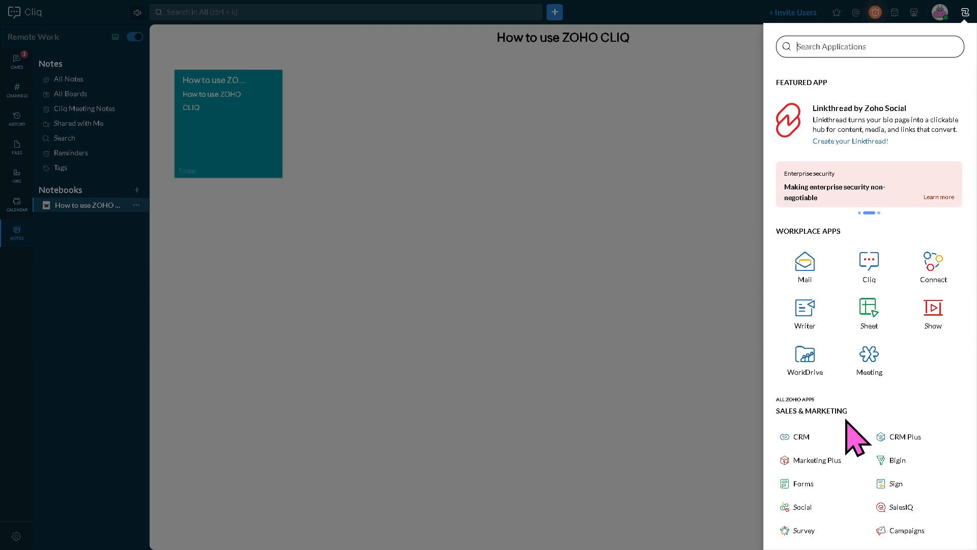
pyautogui.scroll(-6, 846, 428)
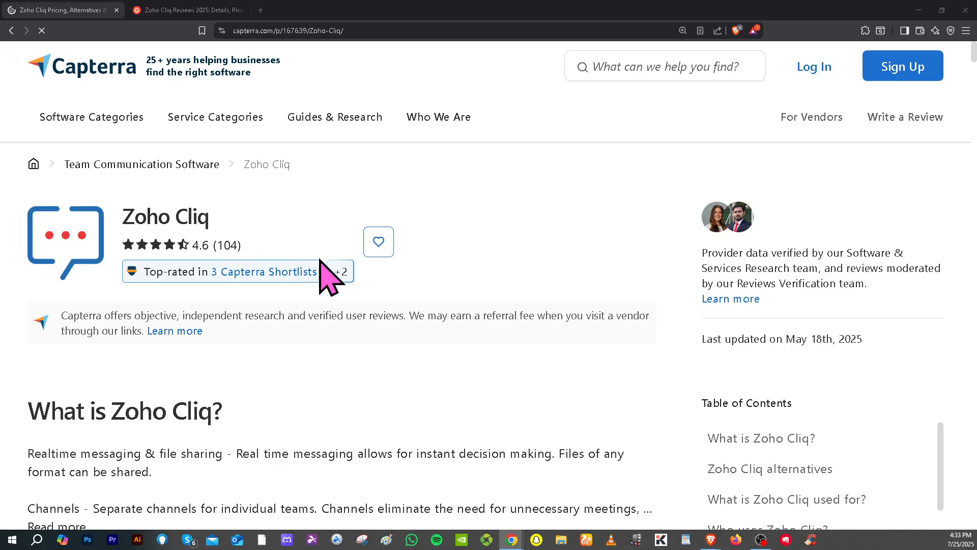
# Look through Zoho Cliq's Capterra profile, including its description, media and popular alternative, and switch to its G2 reviews page
pyautogui.scroll(-2, 319, 265)
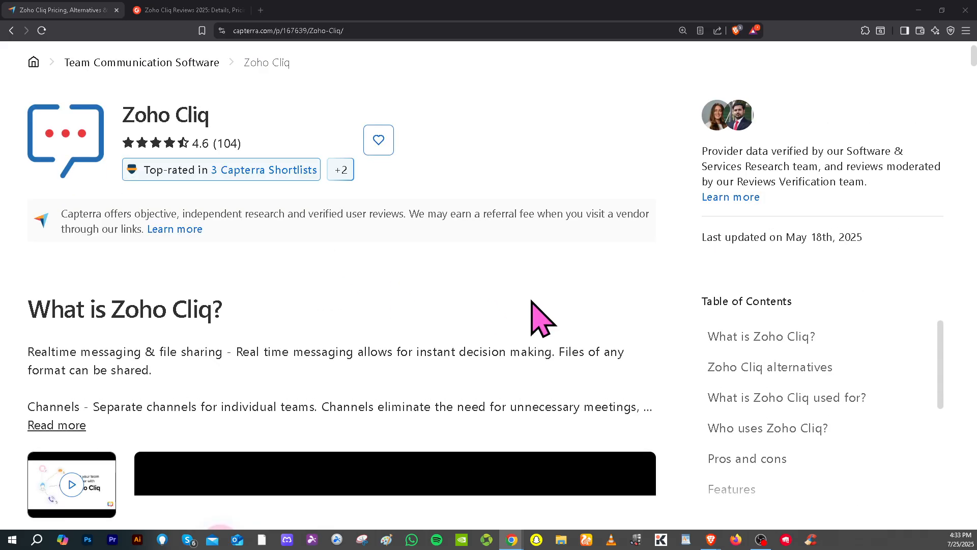
pyautogui.scroll(-4, 452, 294)
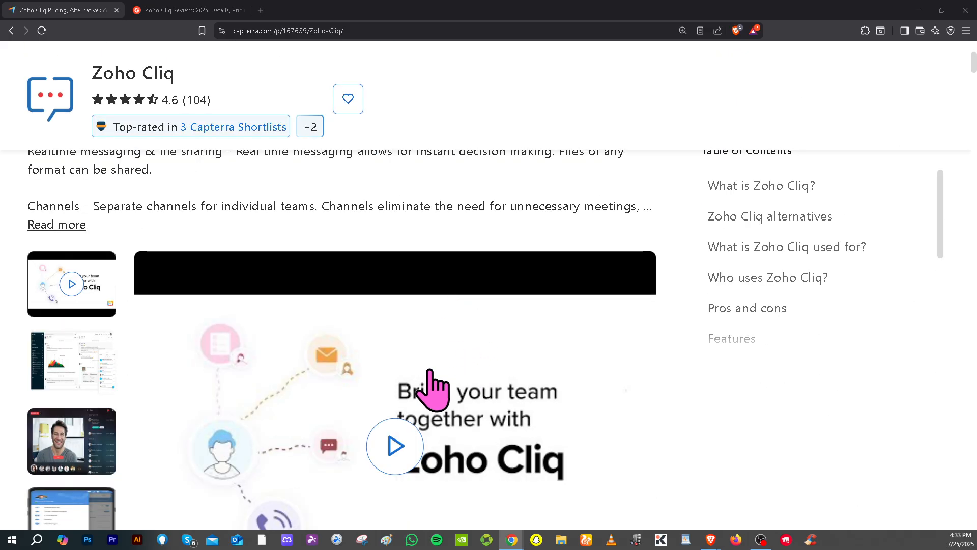
pyautogui.scroll(-2, 428, 381)
pyautogui.scroll(-1, 428, 394)
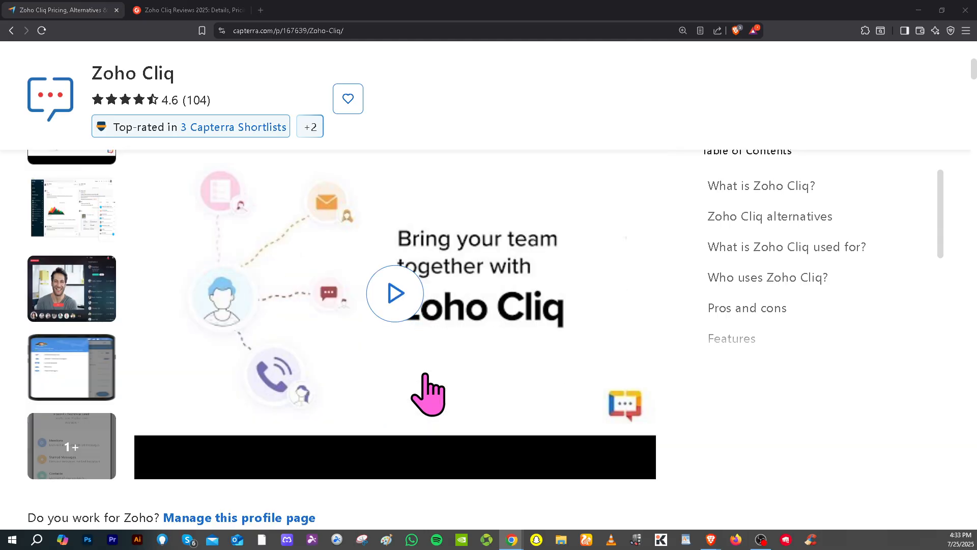
pyautogui.scroll(-10, 428, 397)
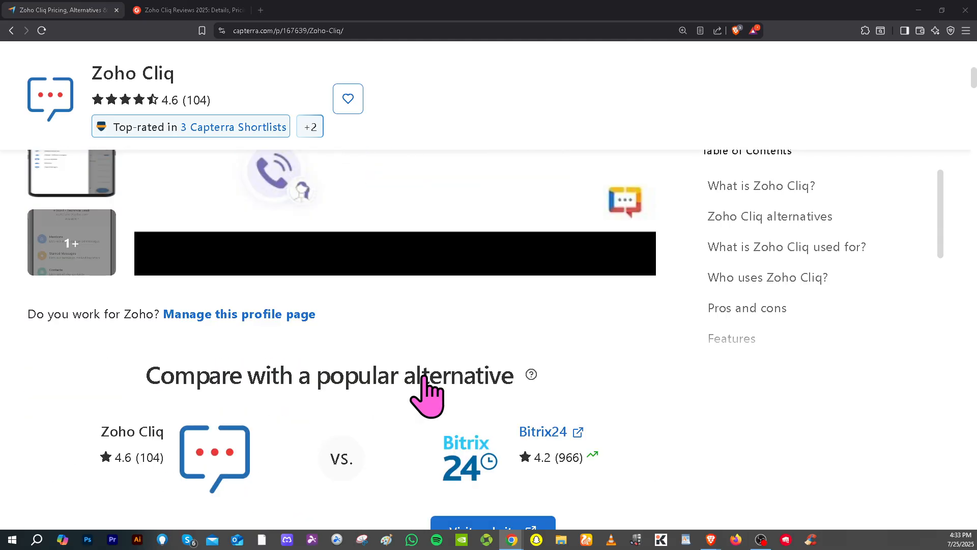
pyautogui.click(162, 11)
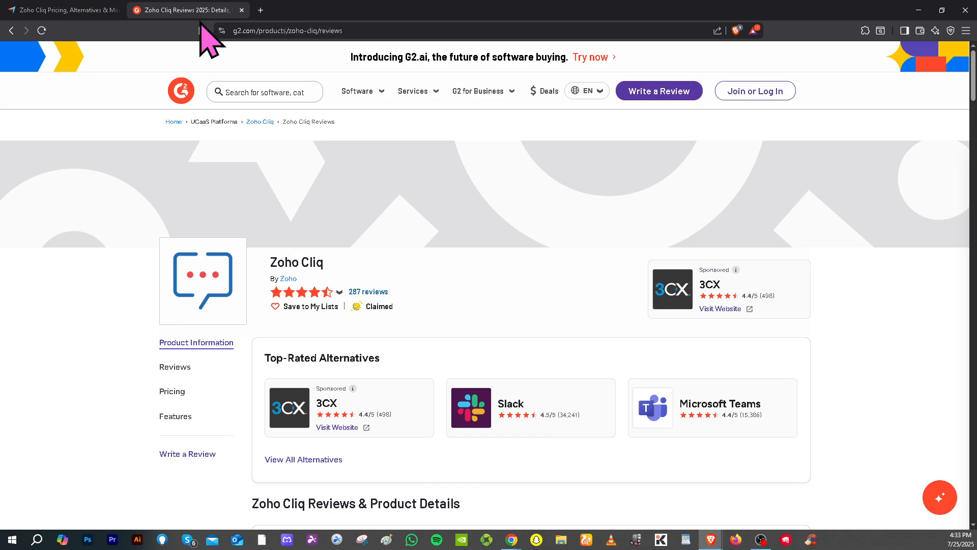
# Look through Zoho Cliq's G2 page, including its top-rated alternatives, product details, star rating breakdown, pros and cons, and user reviews
pyautogui.scroll(-2, 428, 311)
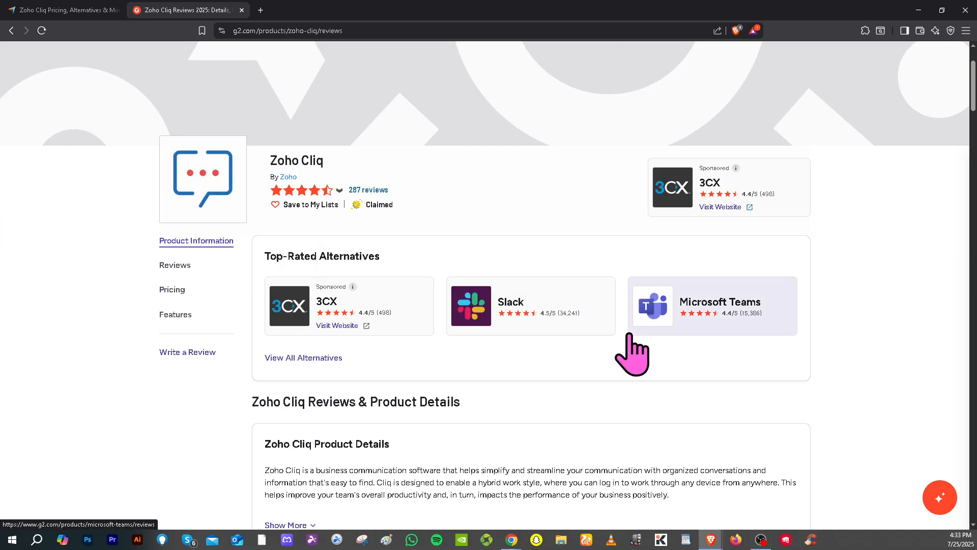
pyautogui.scroll(-6, 560, 361)
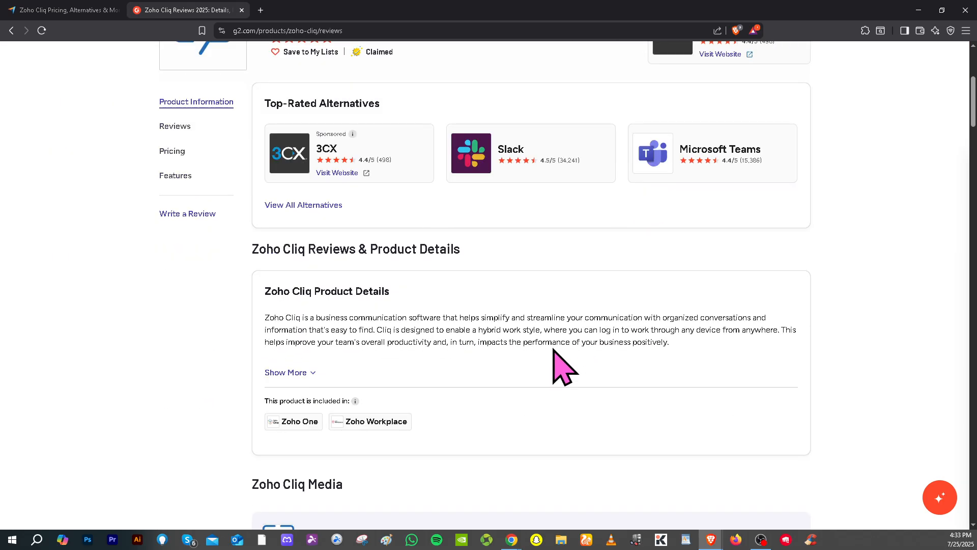
pyautogui.scroll(-4, 564, 367)
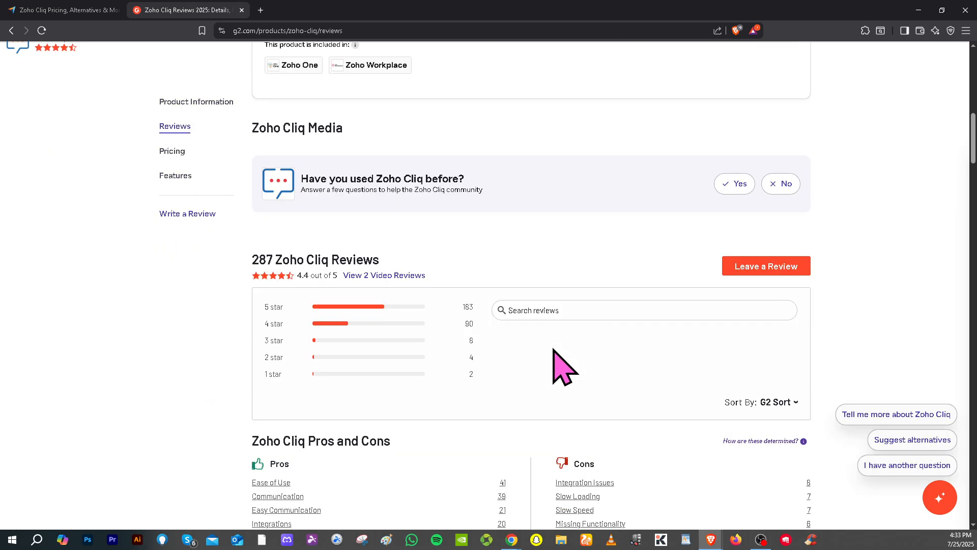
pyautogui.scroll(-12, 555, 351)
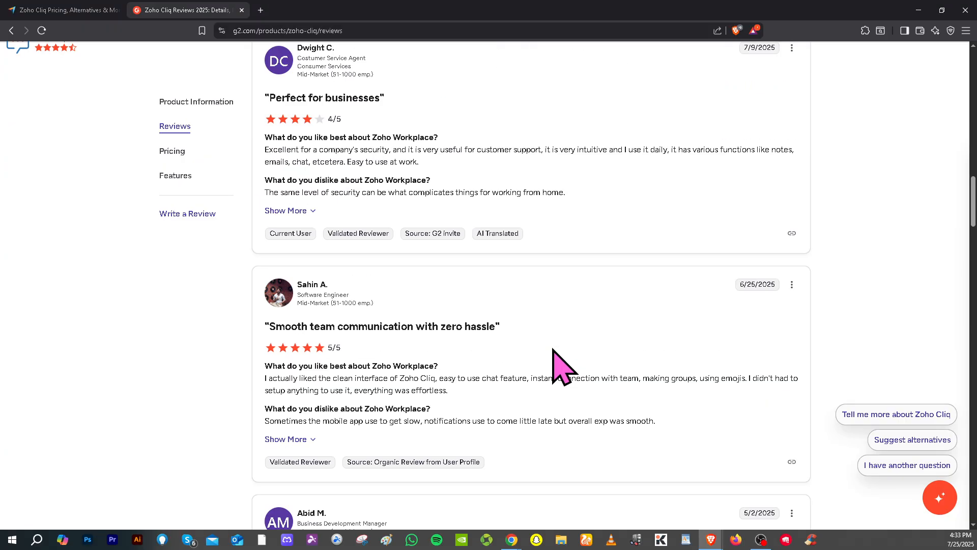
pyautogui.scroll(-3, 560, 364)
# Switch to the Zoho Cliq website and view the Connect, Communicate, Collaborate, Centralize and Customize feature previews, cycling through them repeatedly
pyautogui.hotkey('alt', 'Tab')
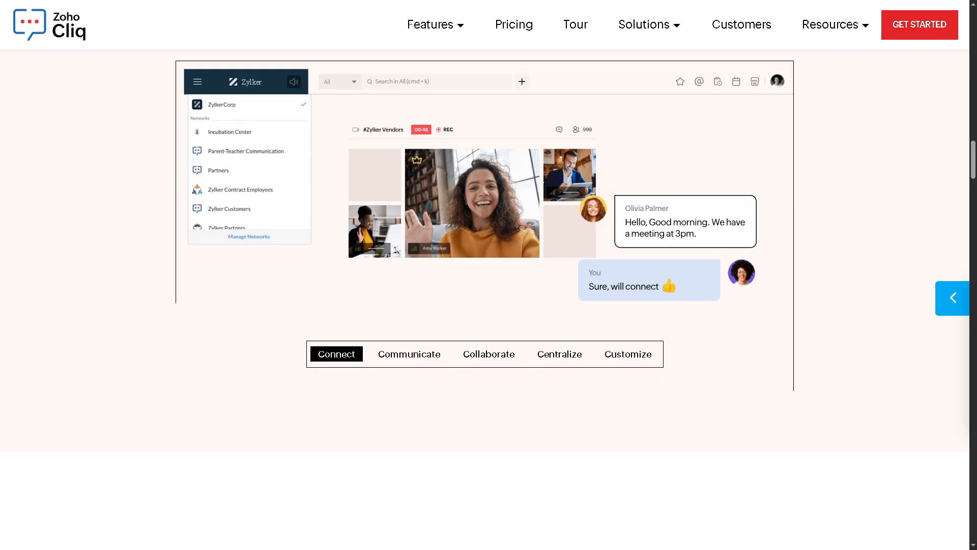
pyautogui.click(408, 355)
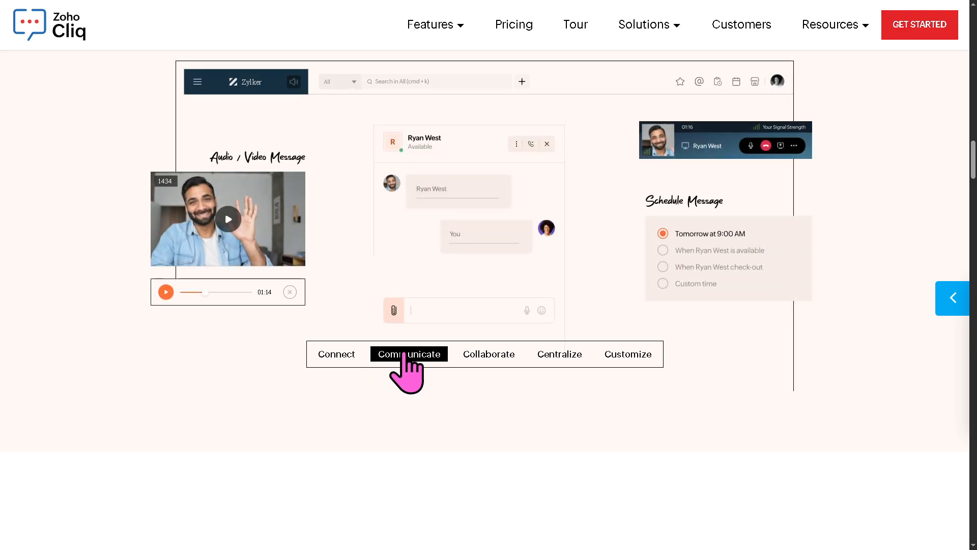
pyautogui.click(477, 357)
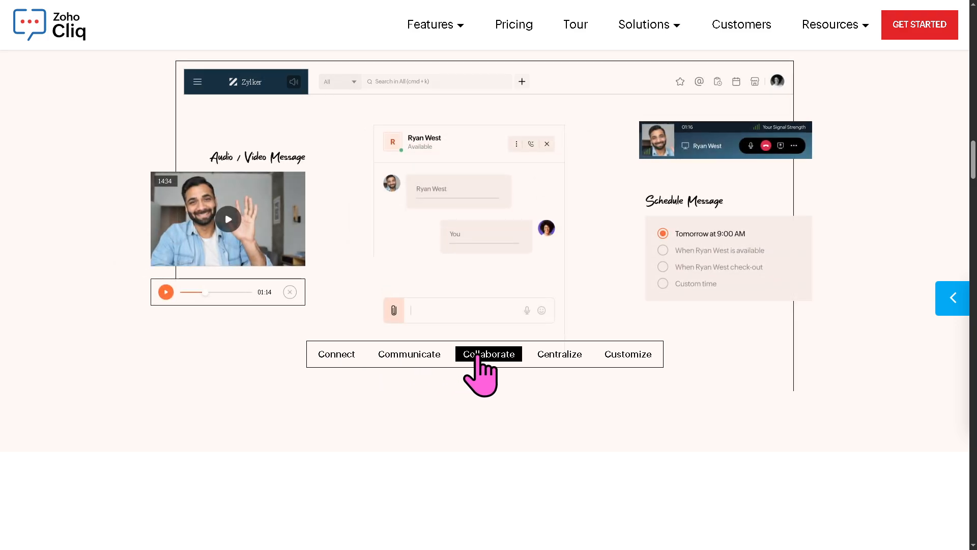
pyautogui.click(547, 357)
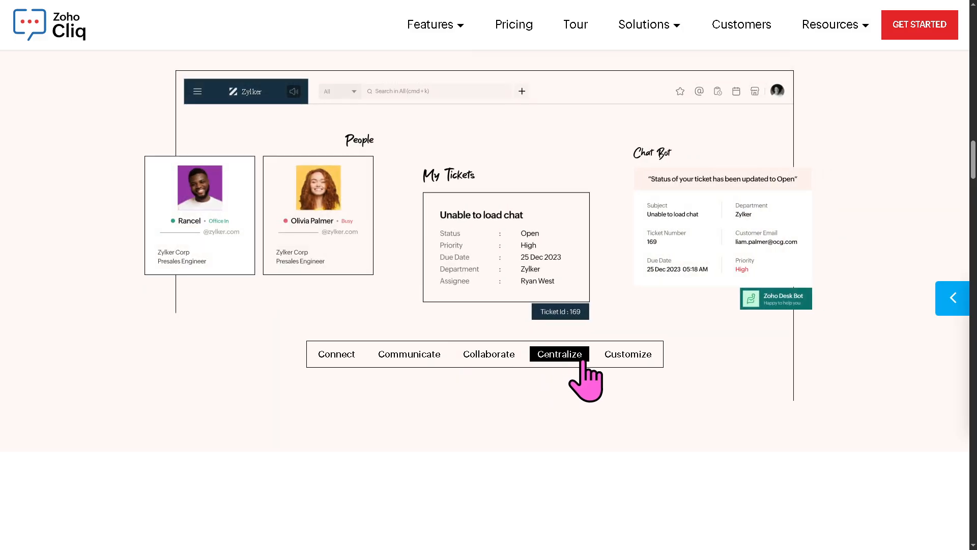
pyautogui.click(611, 356)
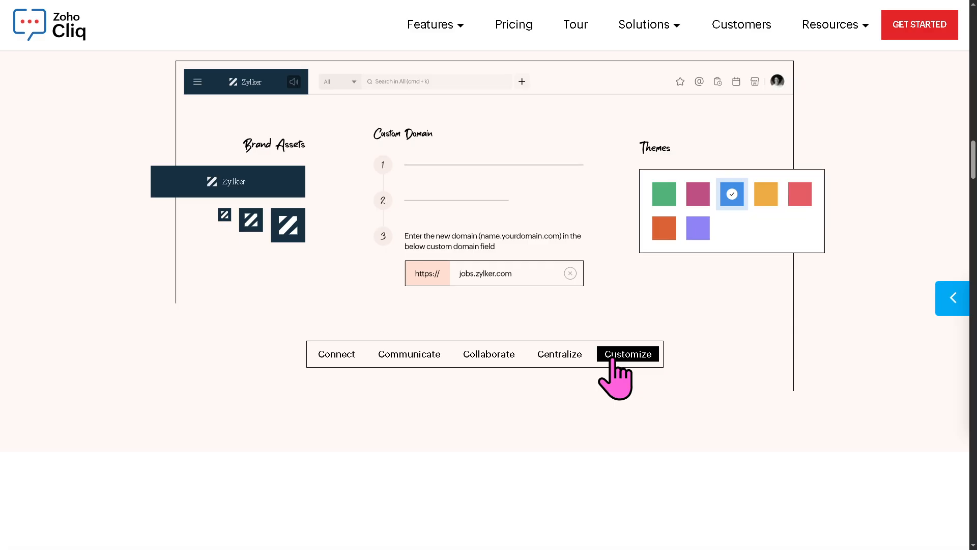
pyautogui.click(344, 356)
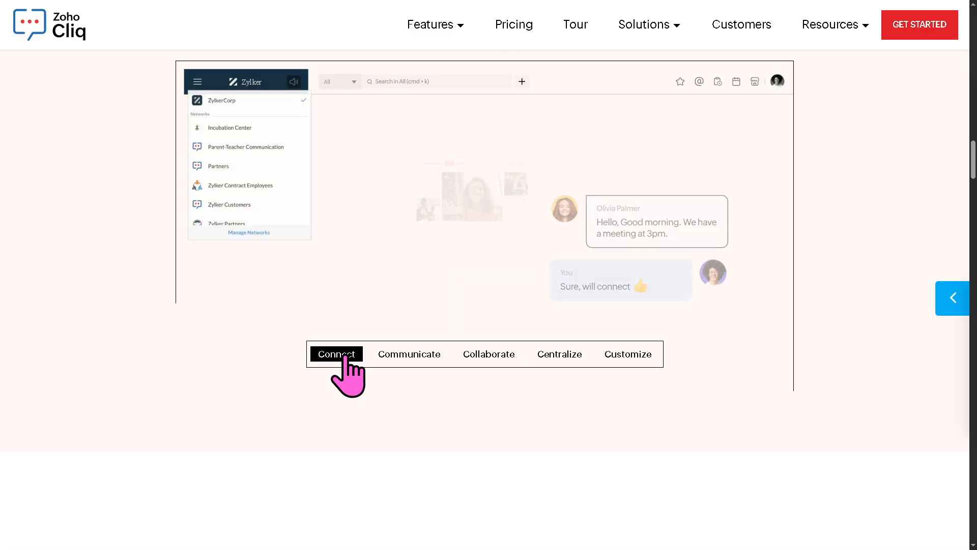
pyautogui.click(409, 356)
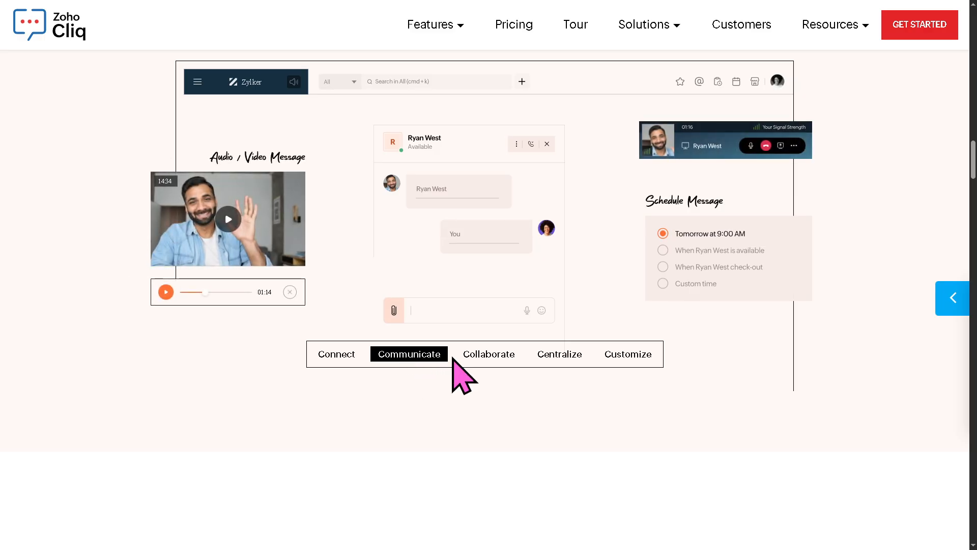
pyautogui.click(493, 355)
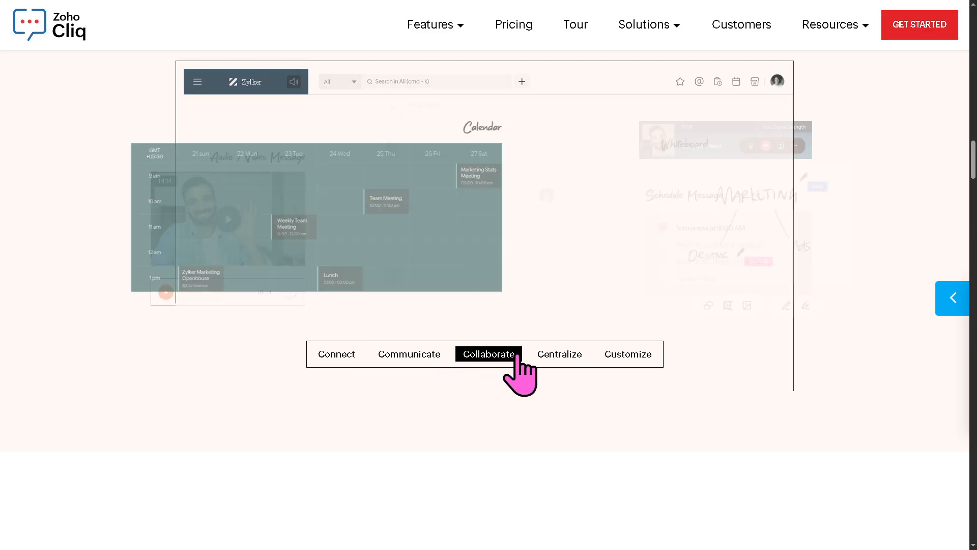
pyautogui.click(548, 354)
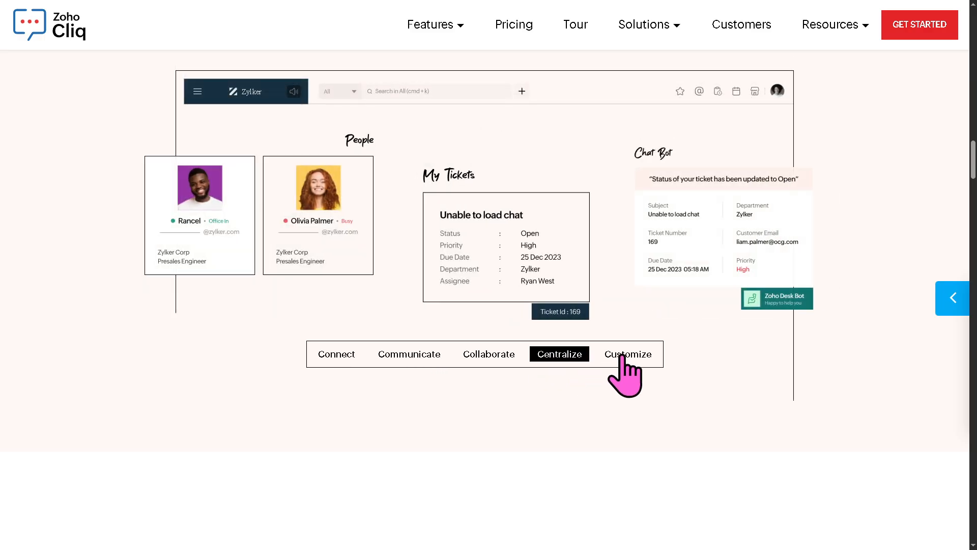
pyautogui.click(622, 354)
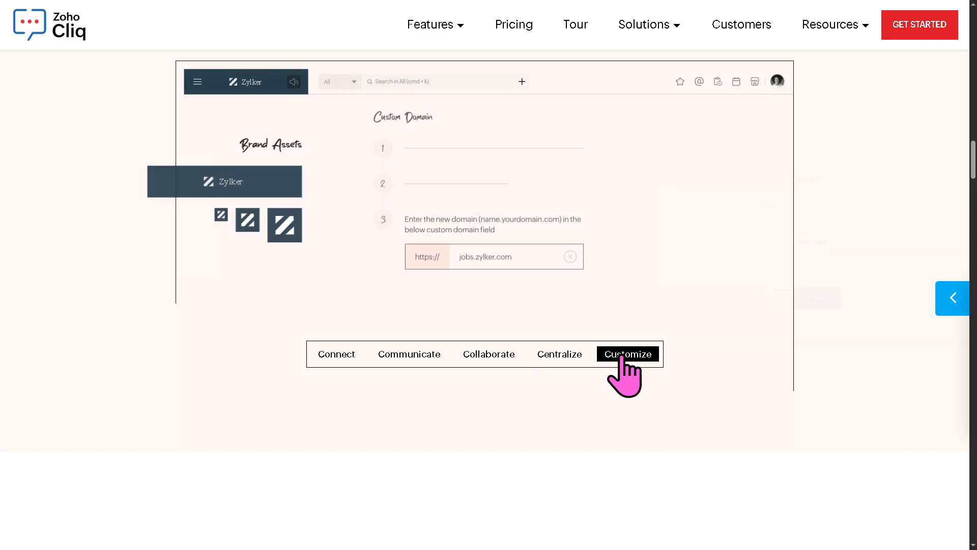
pyautogui.click(334, 356)
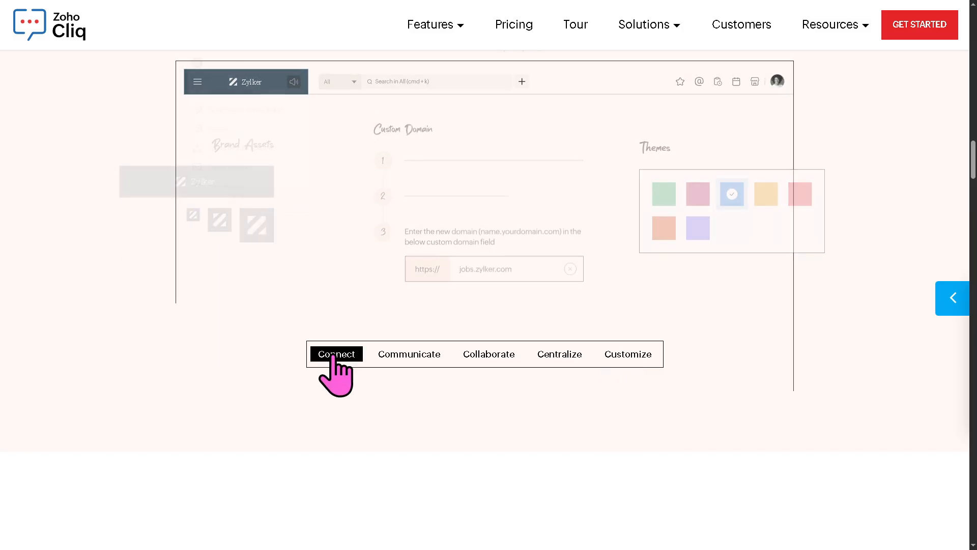
pyautogui.click(417, 356)
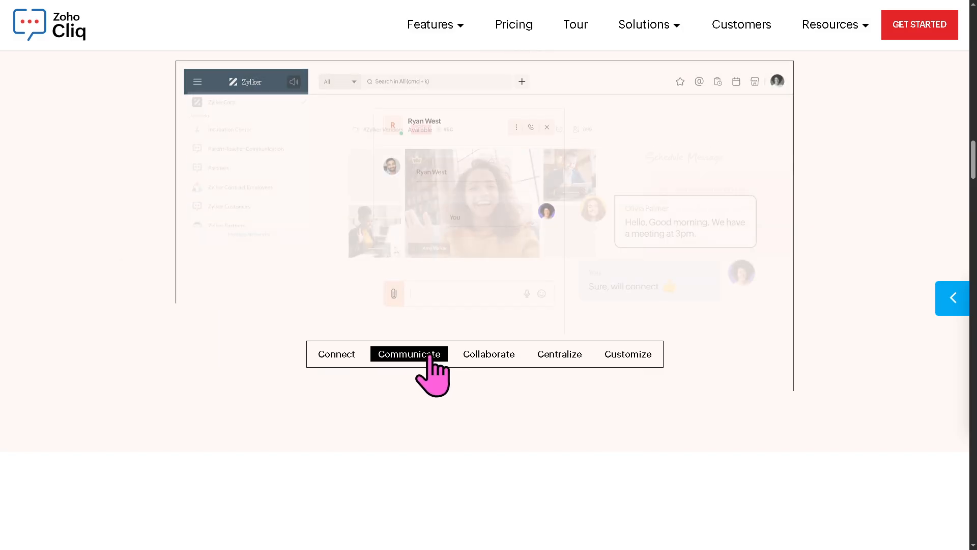
pyautogui.click(486, 355)
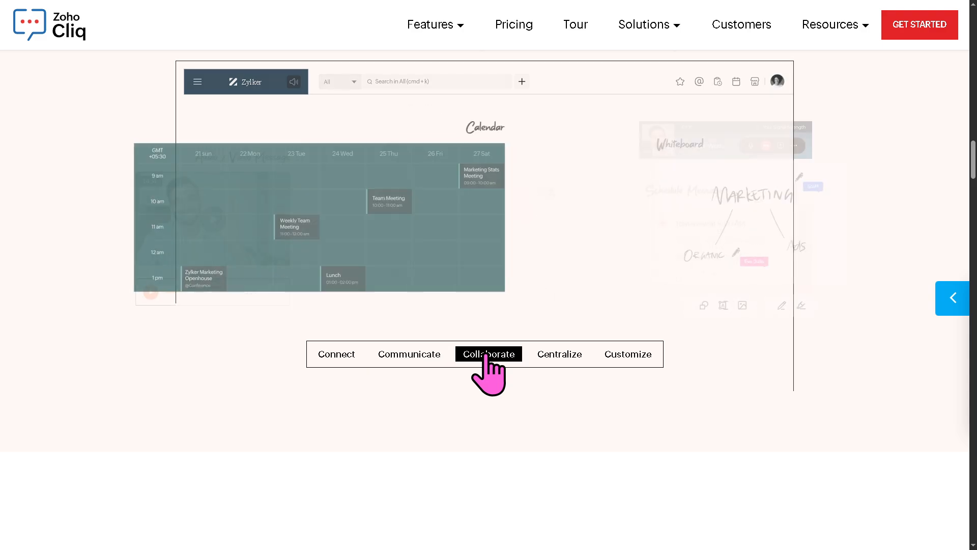
pyautogui.click(570, 356)
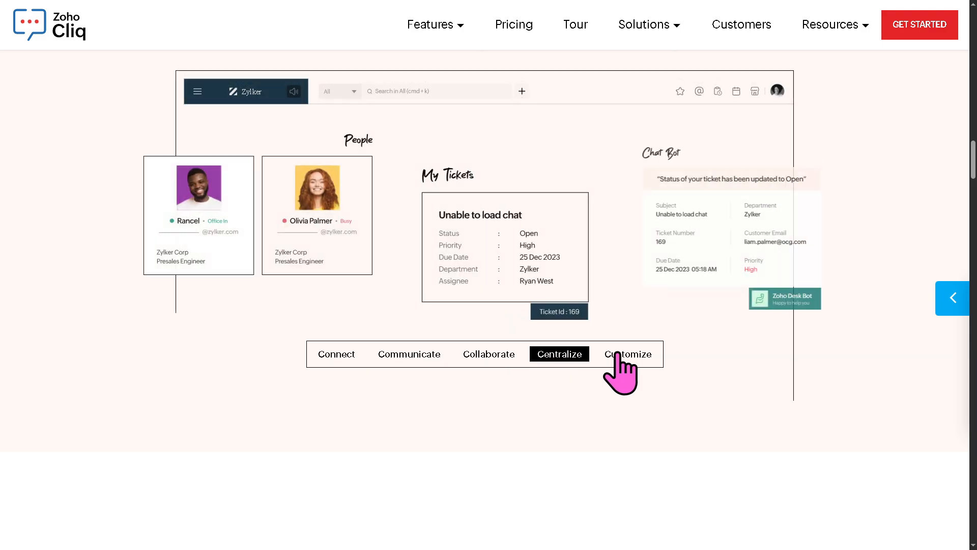
pyautogui.click(619, 355)
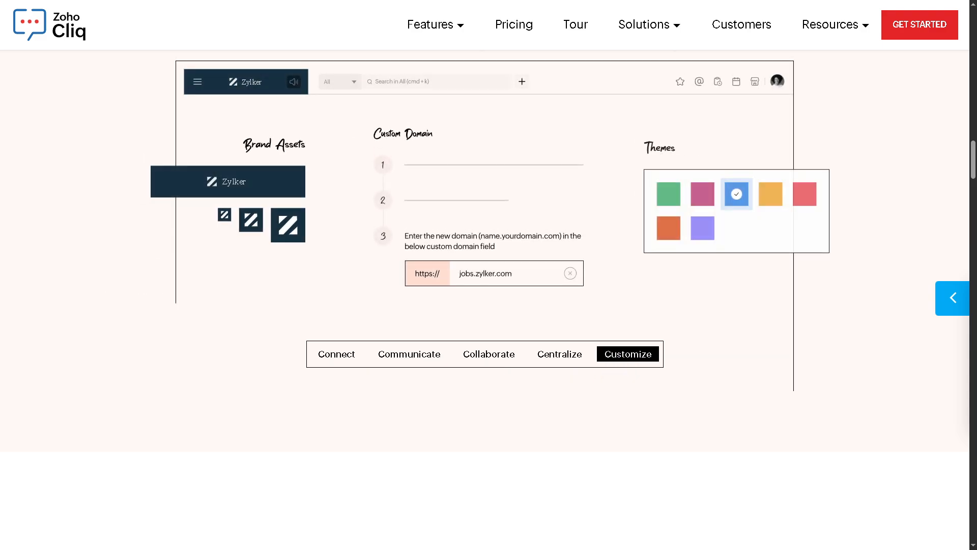